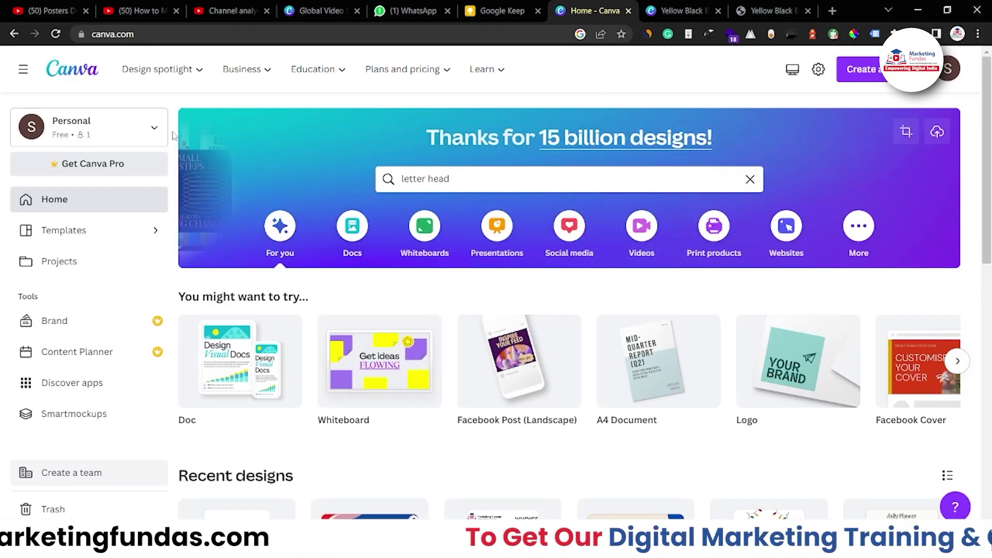
Replace the old letterhead search with a search for 'poster' templates.
drag(450, 179, 391, 178)
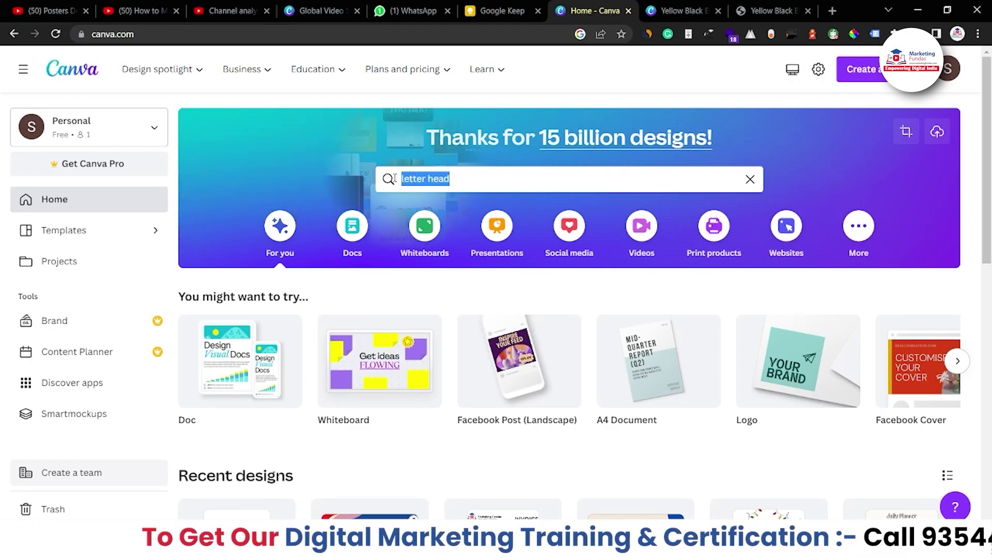
key(BackSpace)
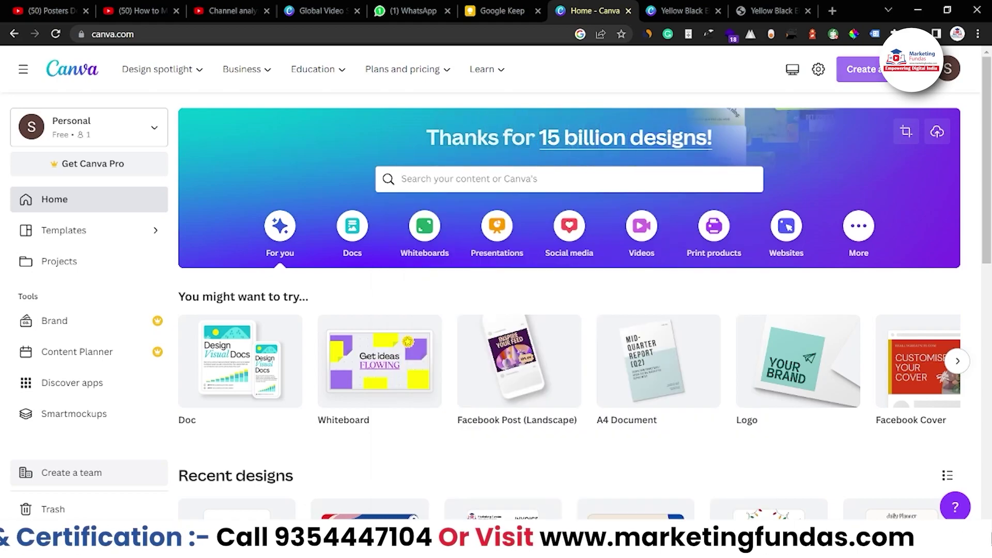
click(858, 69)
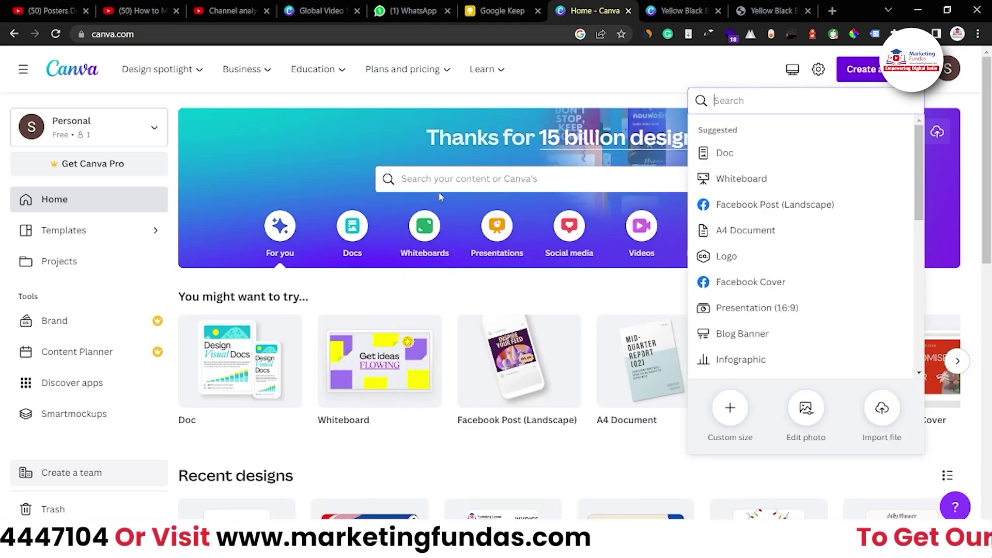
click(448, 181)
text(poster)
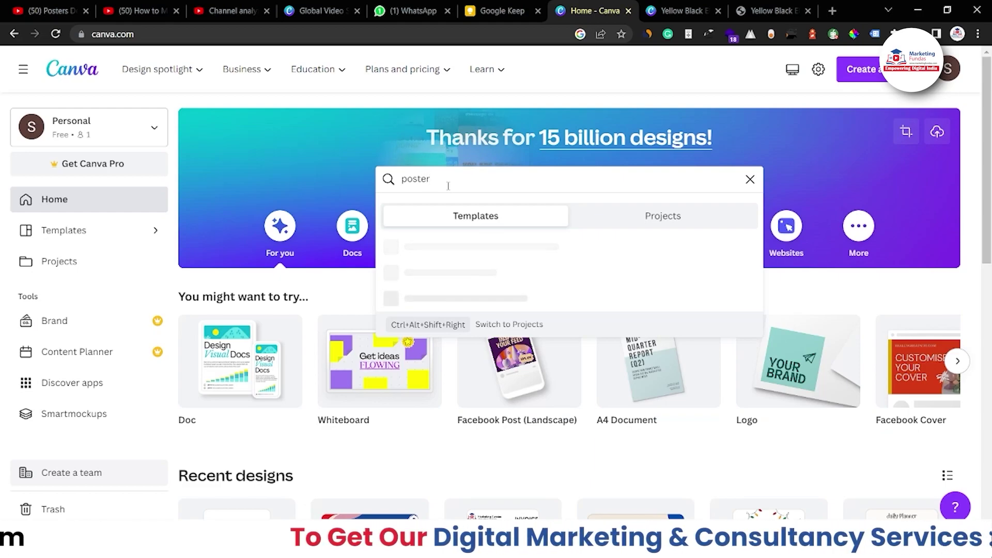
key(Return)
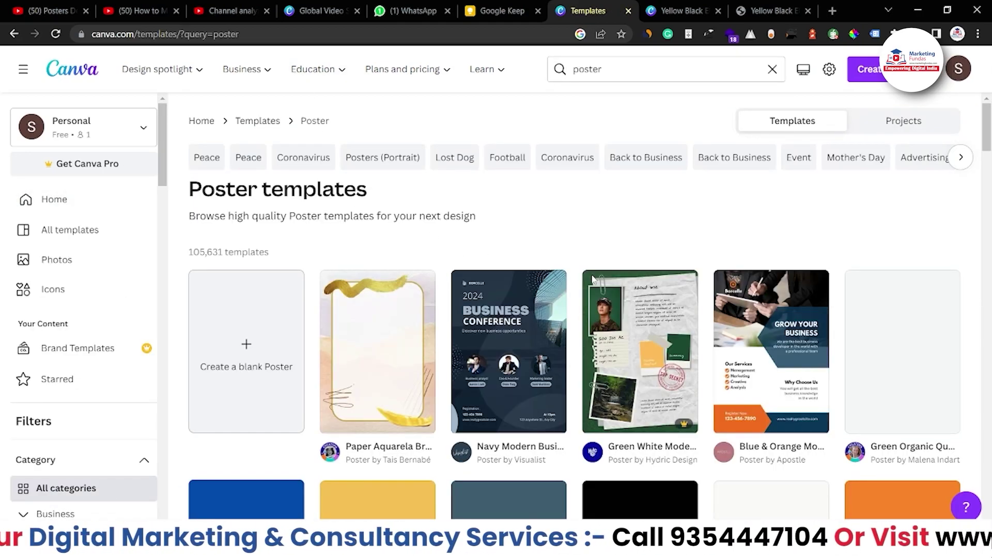
Browse the Poster templates, then start a blank Poster design.
scroll(556, 267, down, 6)
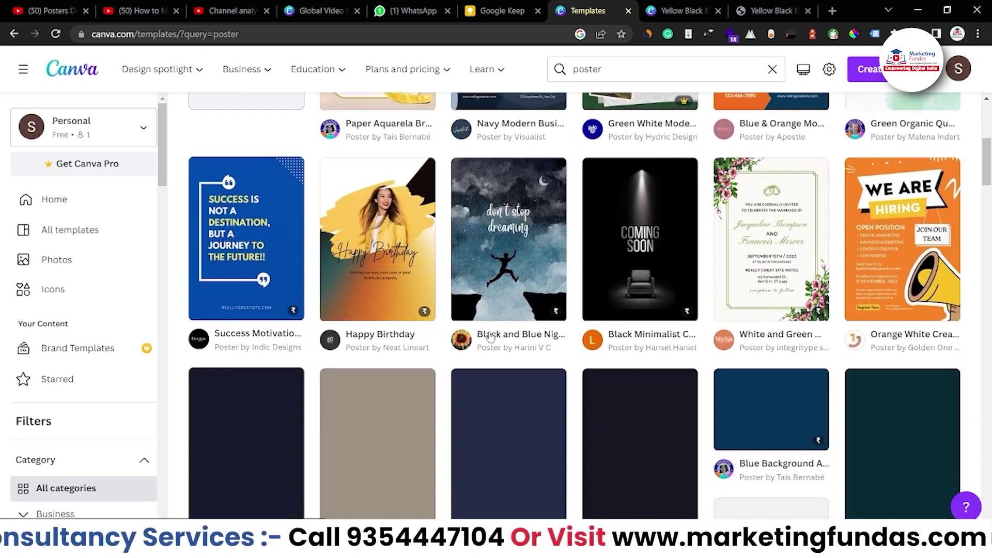
scroll(425, 346, up, 6)
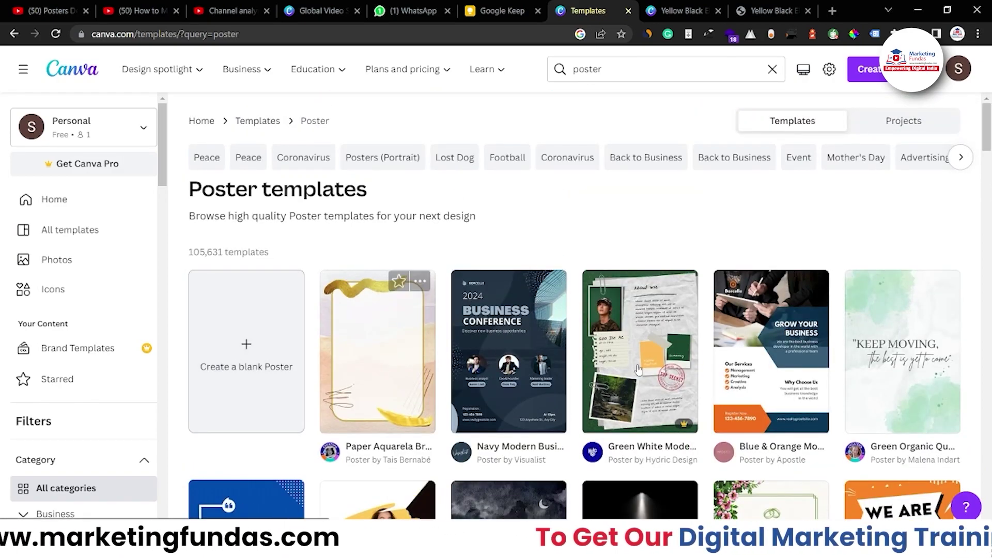
scroll(900, 412, down, 1)
scroll(900, 412, down, 3)
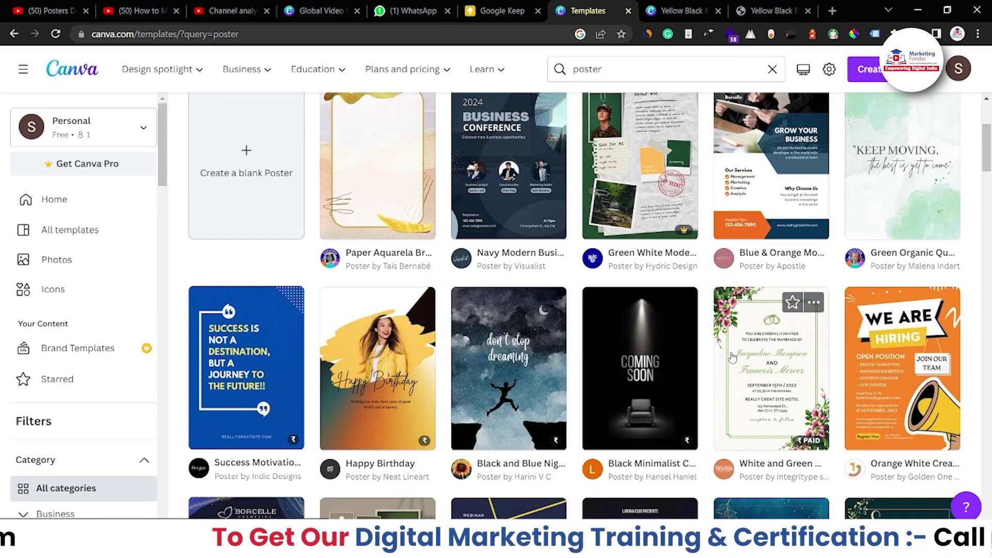
scroll(716, 356, up, 4)
scroll(715, 356, down, 4)
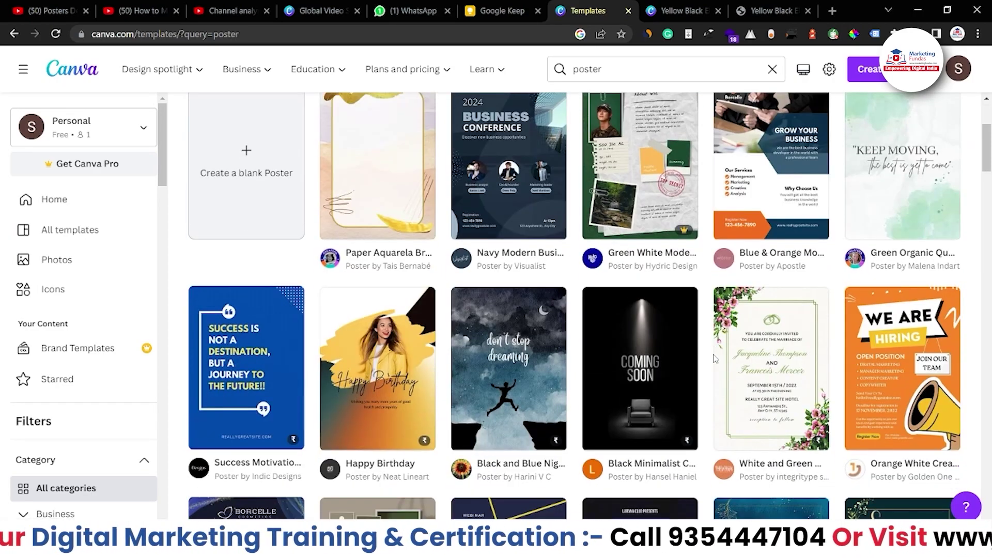
scroll(701, 355, up, 4)
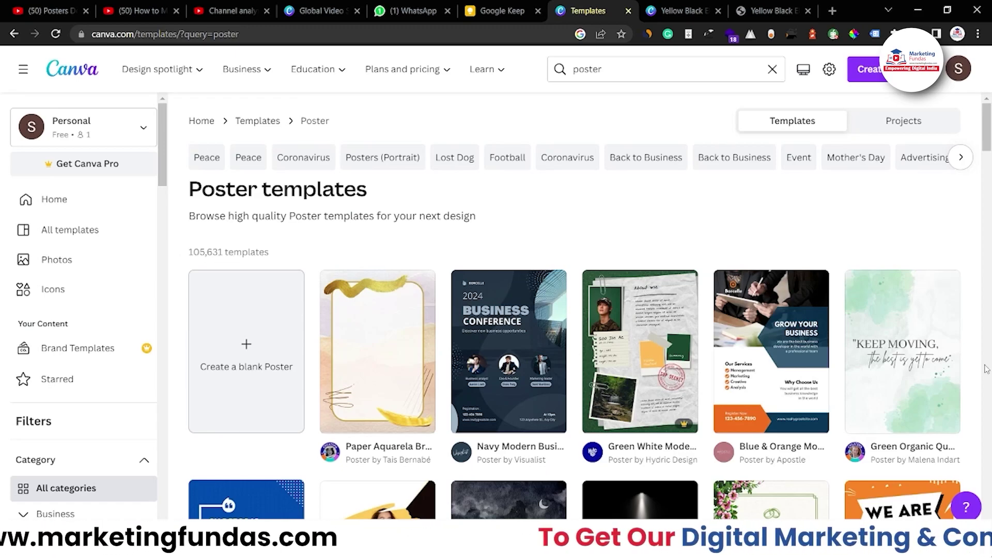
scroll(404, 292, down, 3)
scroll(537, 424, down, 15)
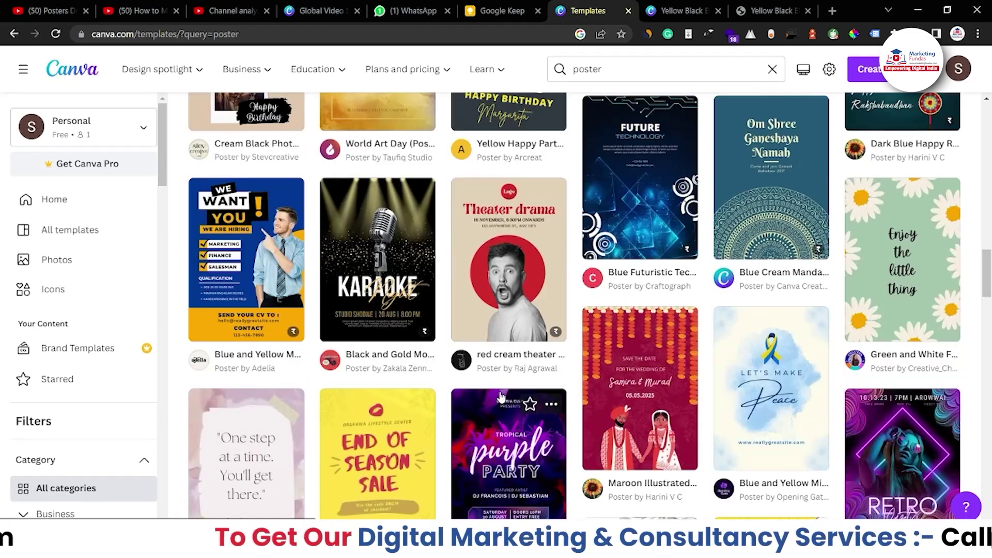
scroll(501, 397, up, 10)
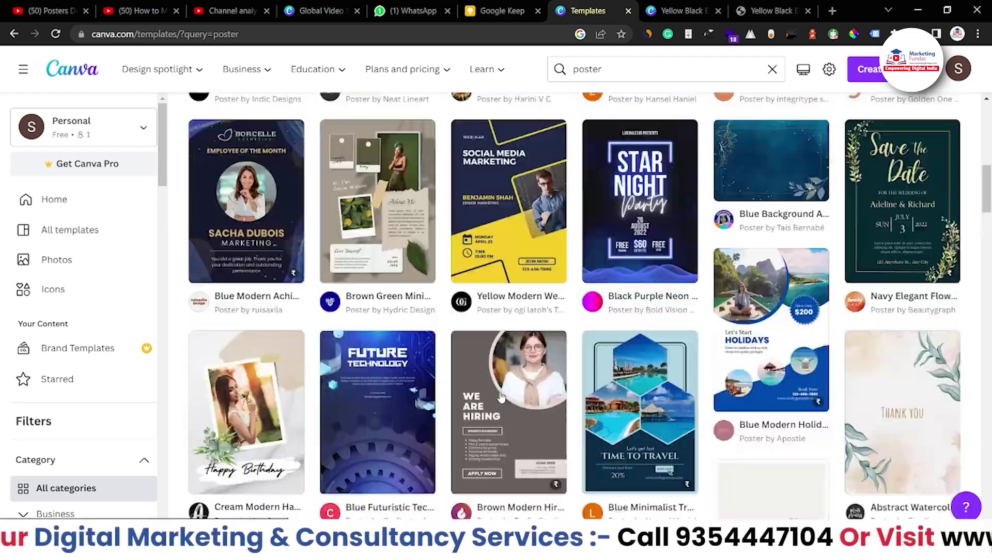
scroll(500, 396, up, 8)
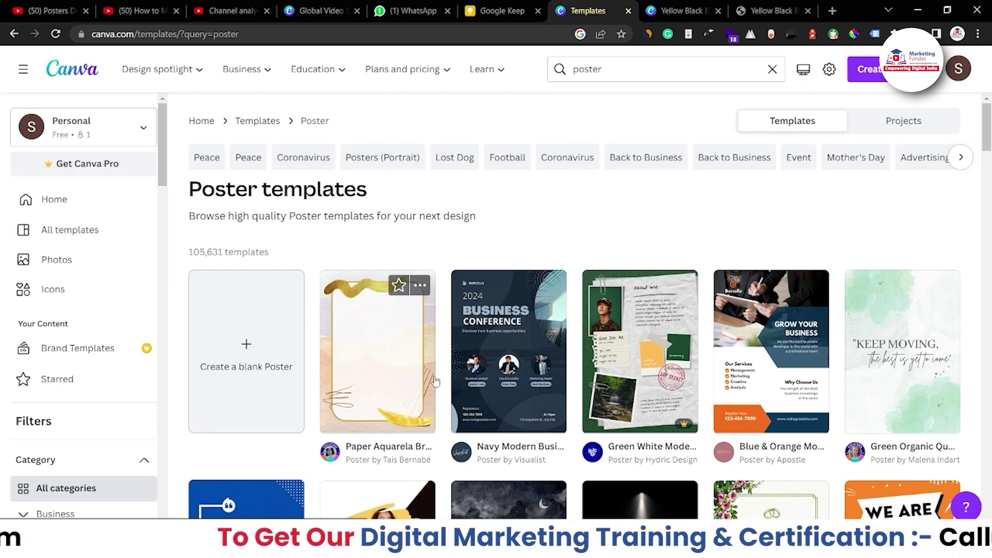
click(223, 328)
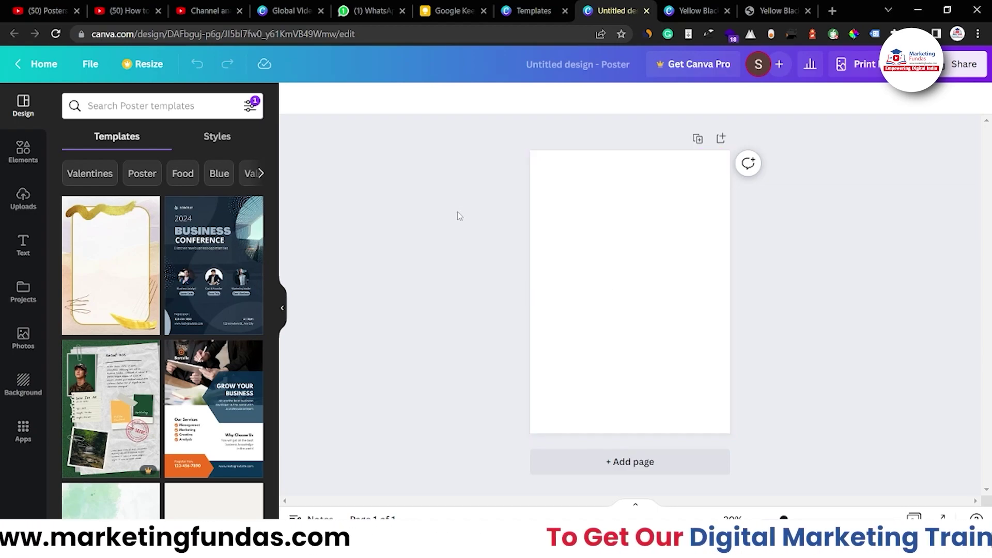
Search the poster templates for 'digital marketing', rerunning it from recent searches.
click(95, 107)
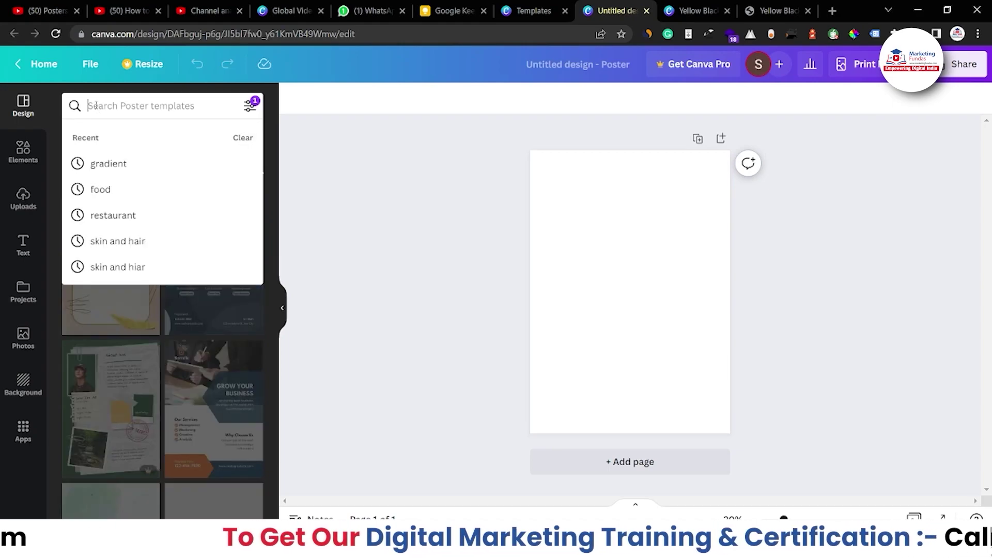
text(dig)
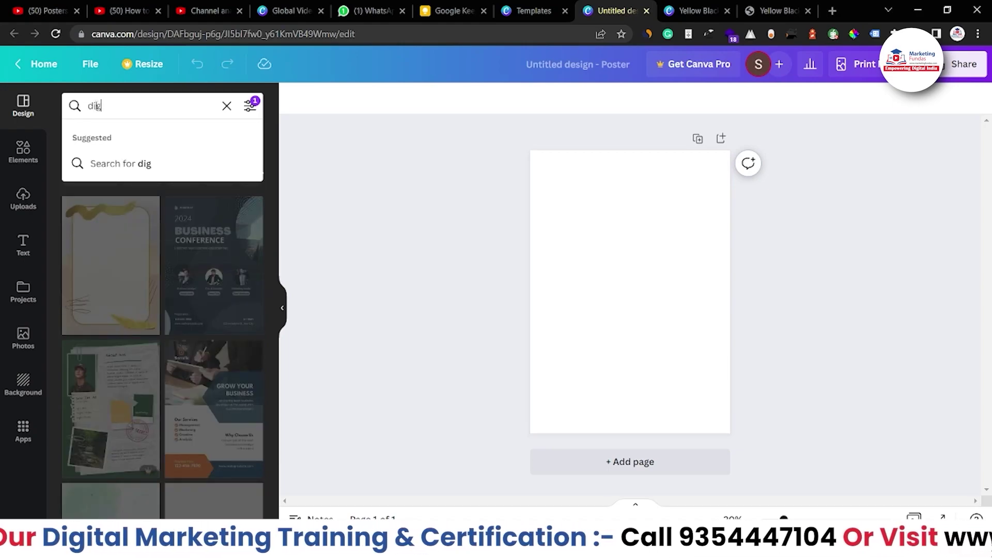
text(ita)
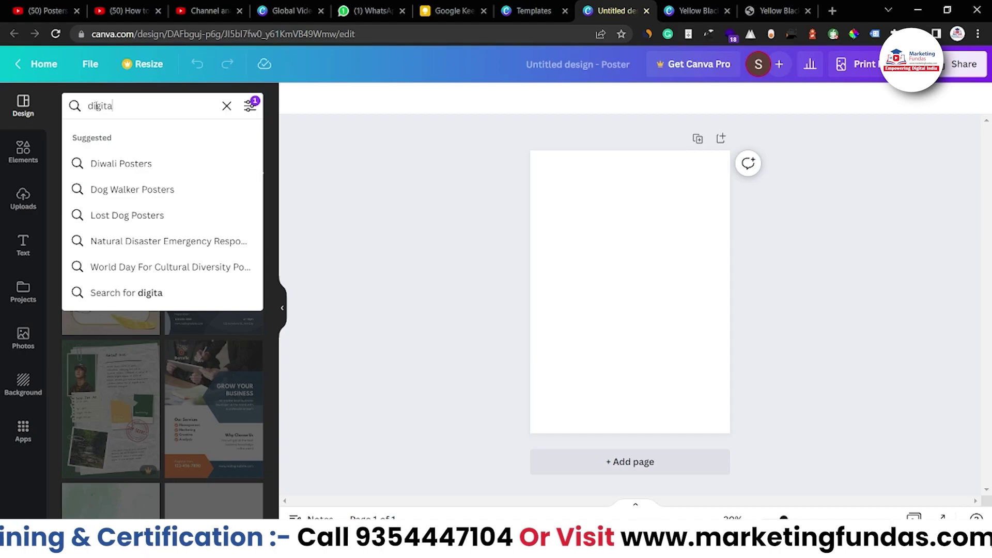
text(l mark)
click(71, 194)
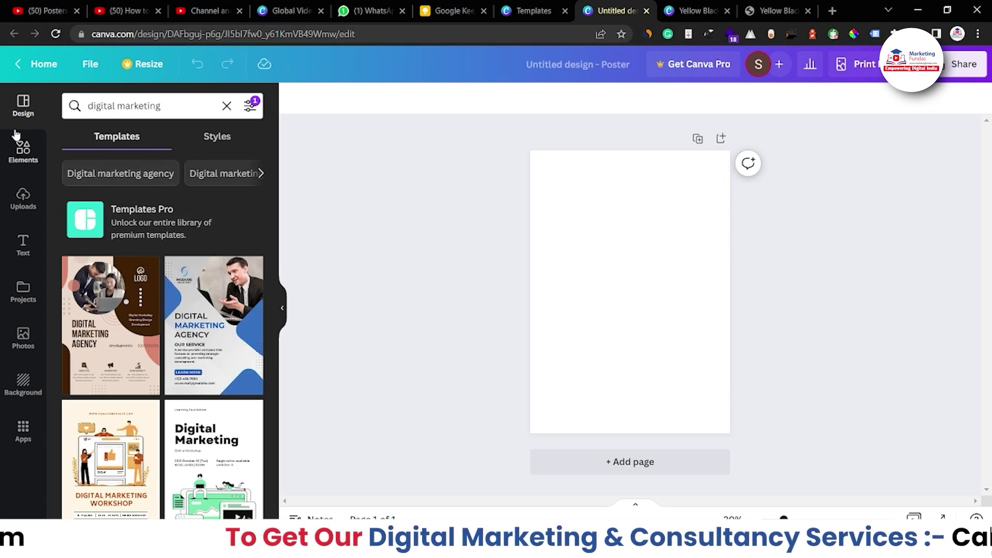
click(227, 106)
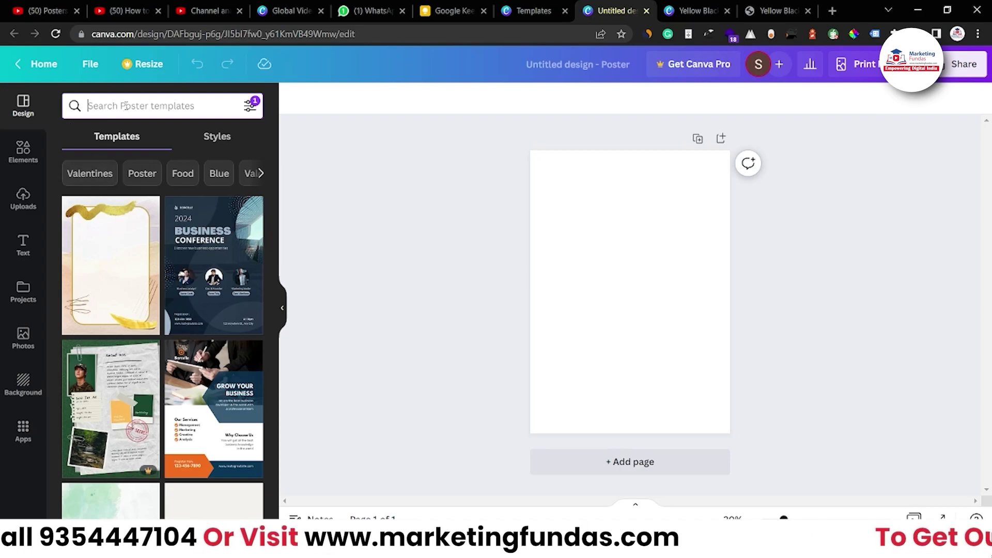
text(di)
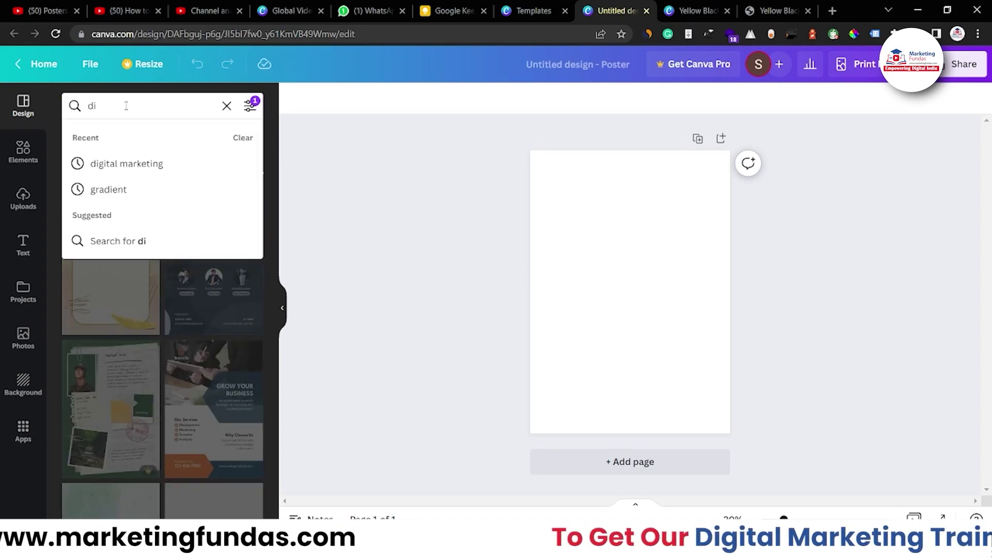
click(122, 162)
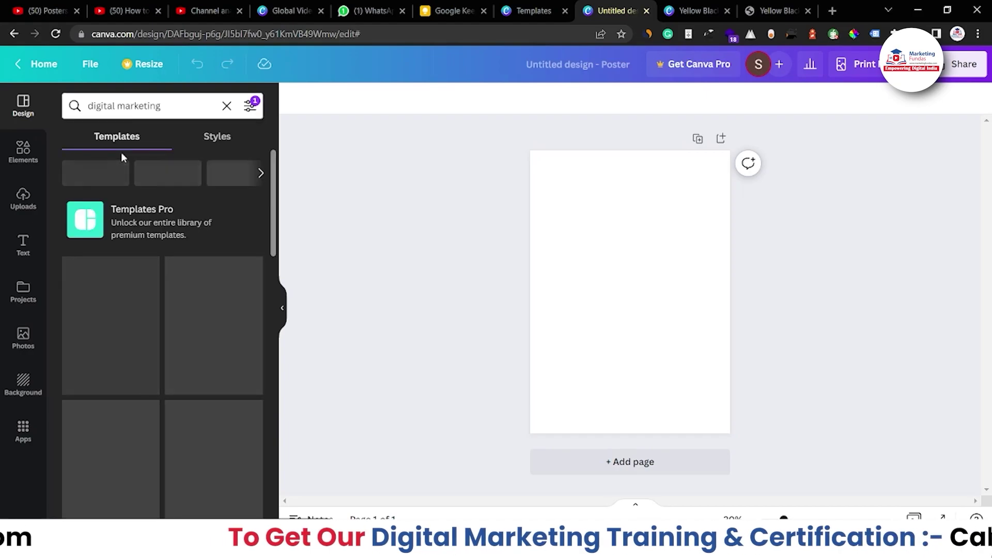
Apply the navy-and-yellow Social Media Marketing webinar template to the blank poster.
scroll(132, 281, down, 10)
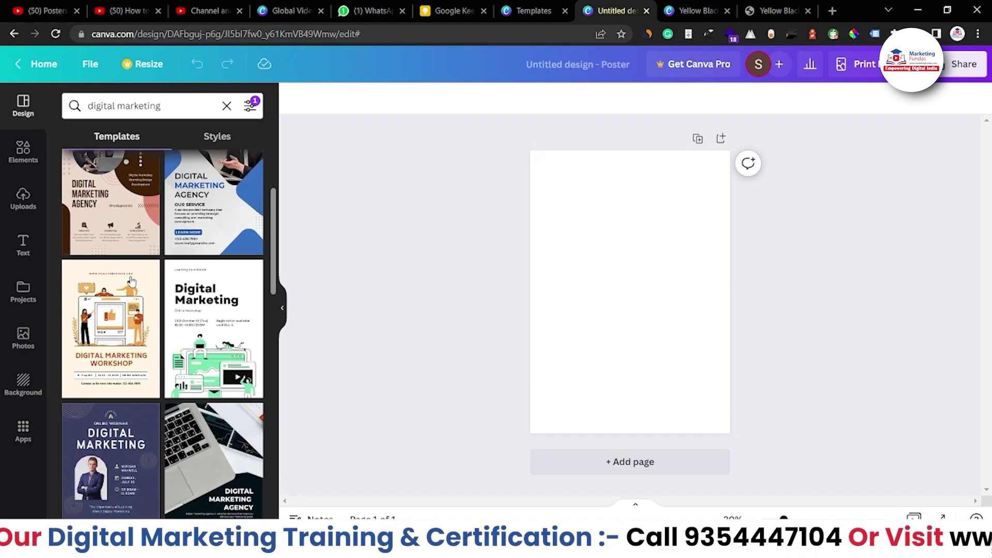
scroll(131, 281, up, 10)
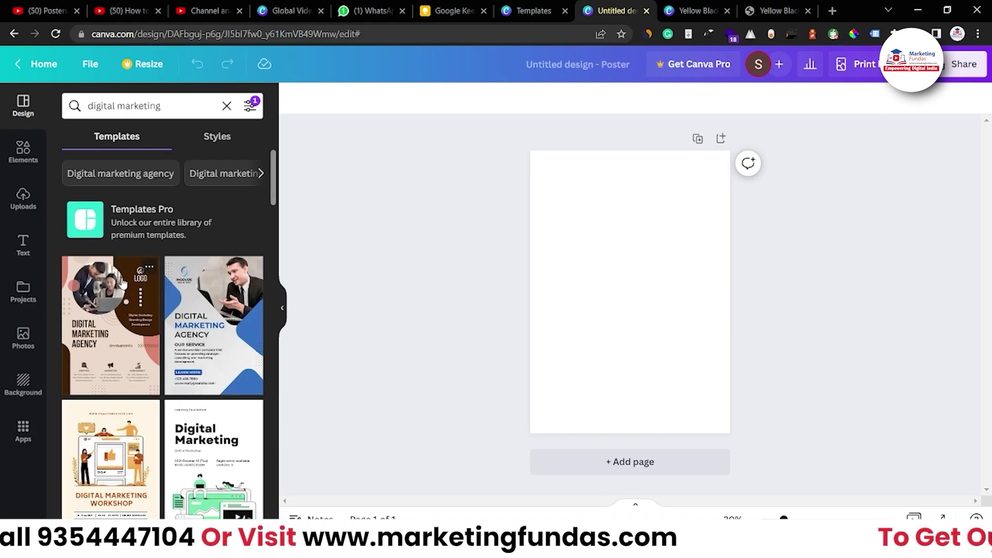
scroll(169, 344, down, 1)
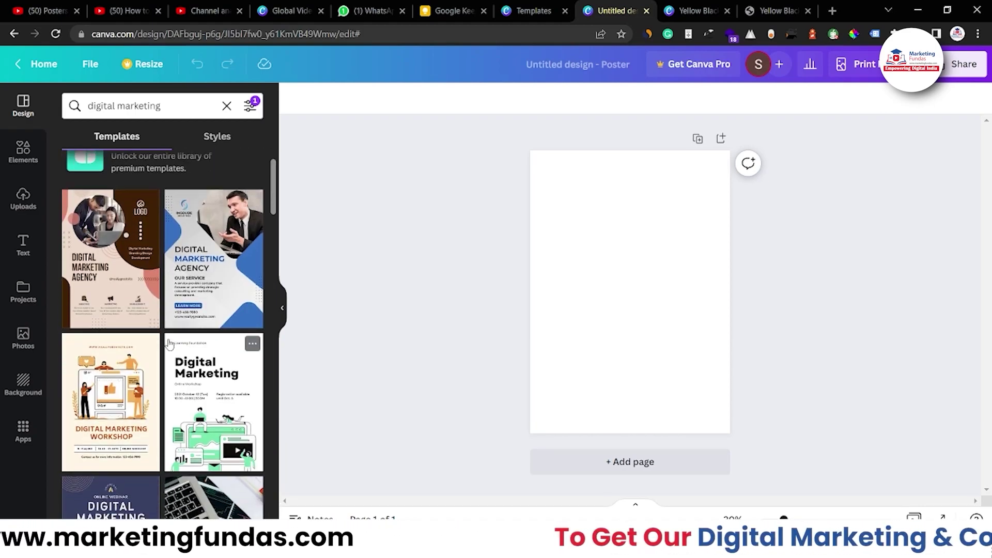
scroll(169, 344, down, 3)
scroll(169, 344, up, 2)
scroll(169, 344, down, 10)
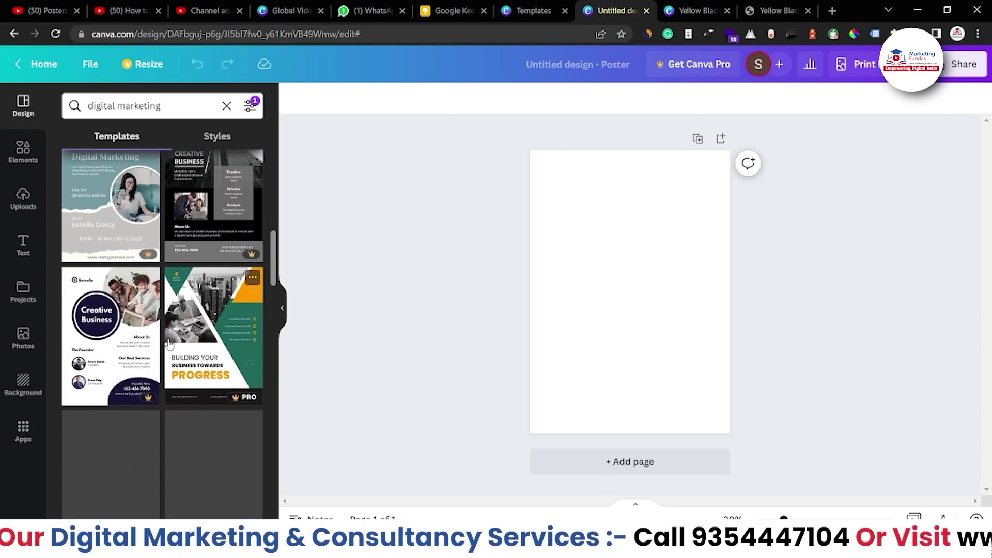
scroll(169, 341, down, 8)
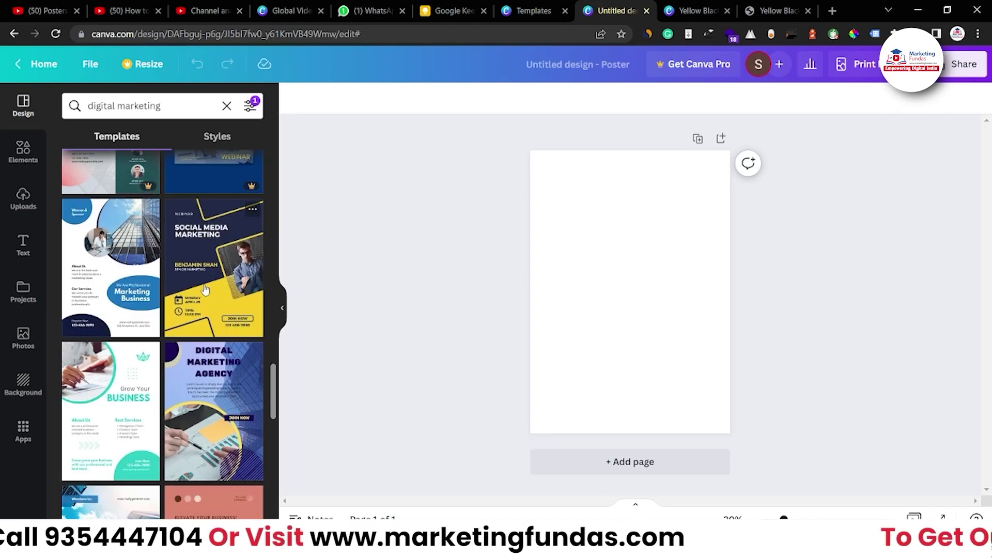
click(218, 286)
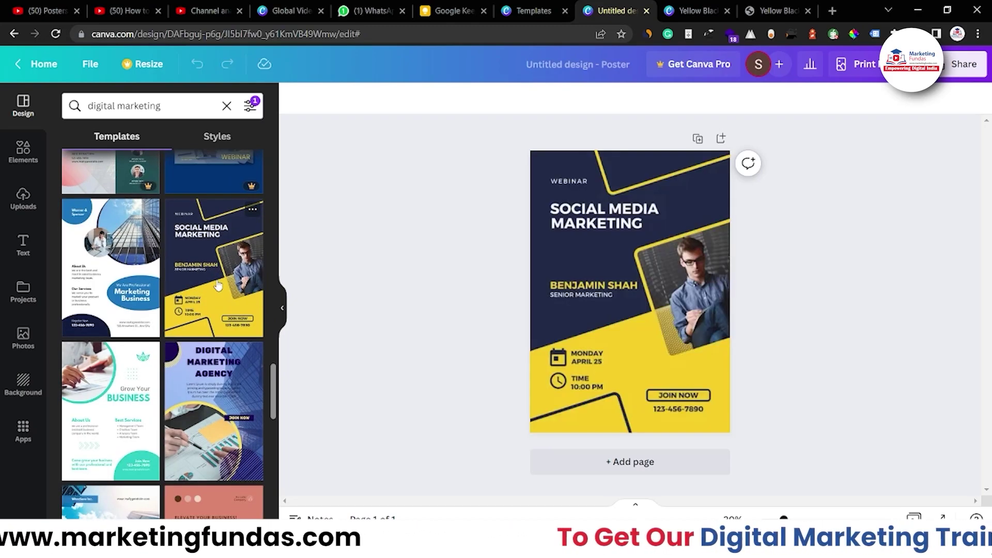
Select the WEBINAR label at the top of the poster and delete it.
click(567, 187)
click(568, 186)
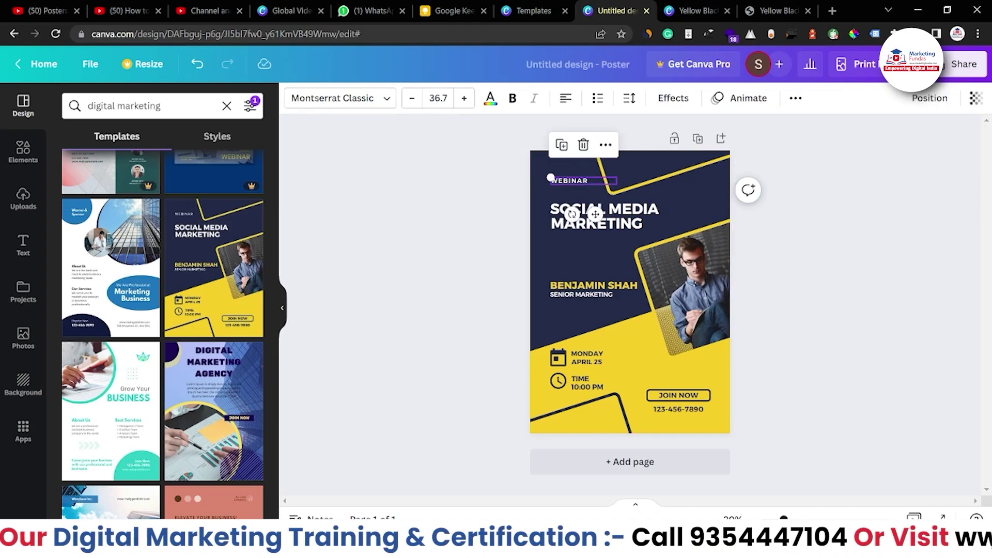
key(ctrl+plus)
scroll(569, 163, up, 1)
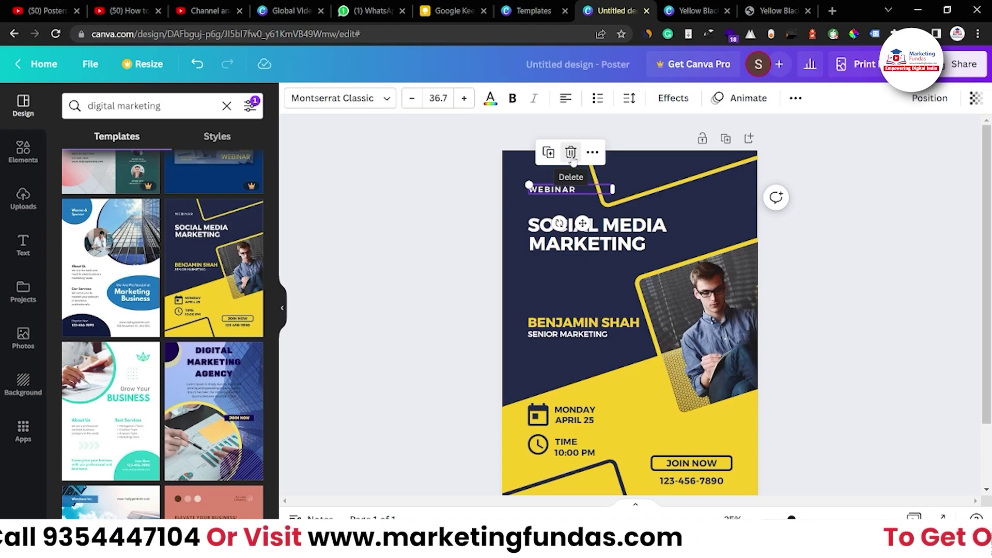
click(571, 155)
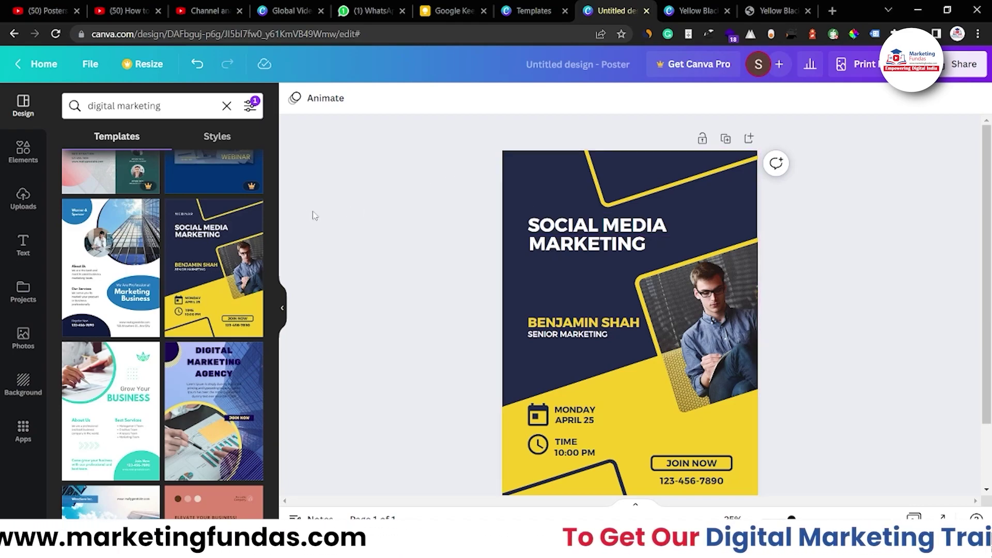
click(20, 199)
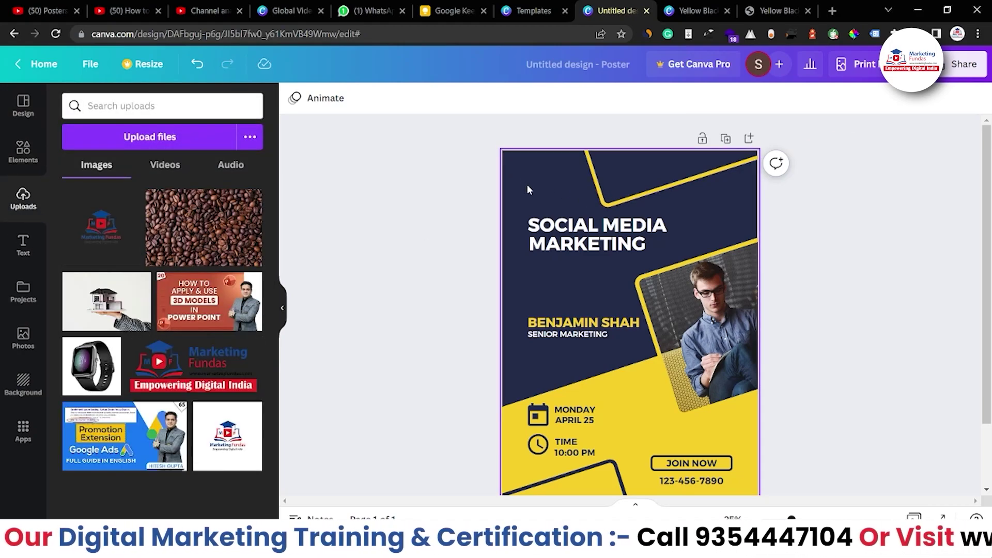
Place the uploaded Marketing Fundas logo, shrink it, and move it to the poster's top-left.
drag(99, 231, 549, 194)
drag(511, 145, 599, 232)
drag(614, 272, 541, 189)
click(425, 232)
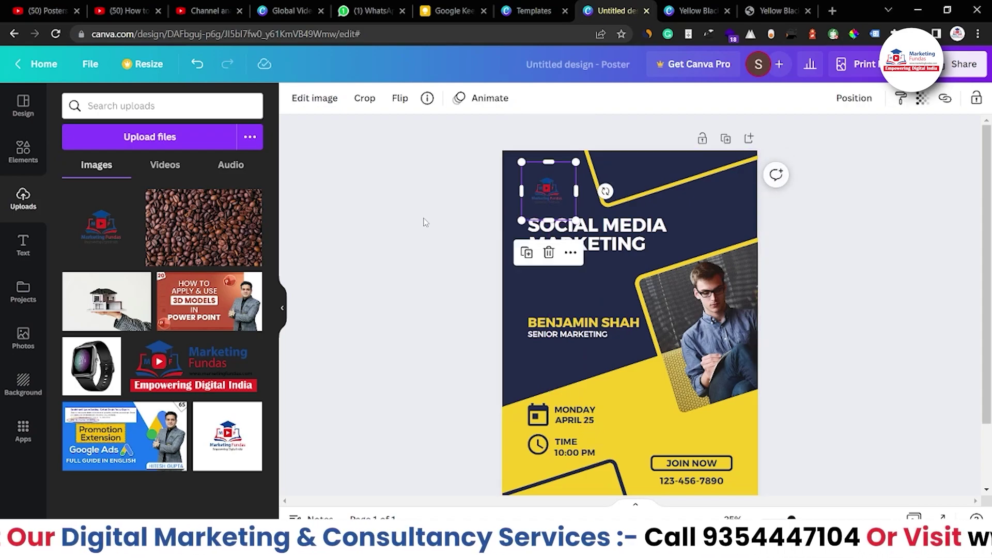
click(425, 222)
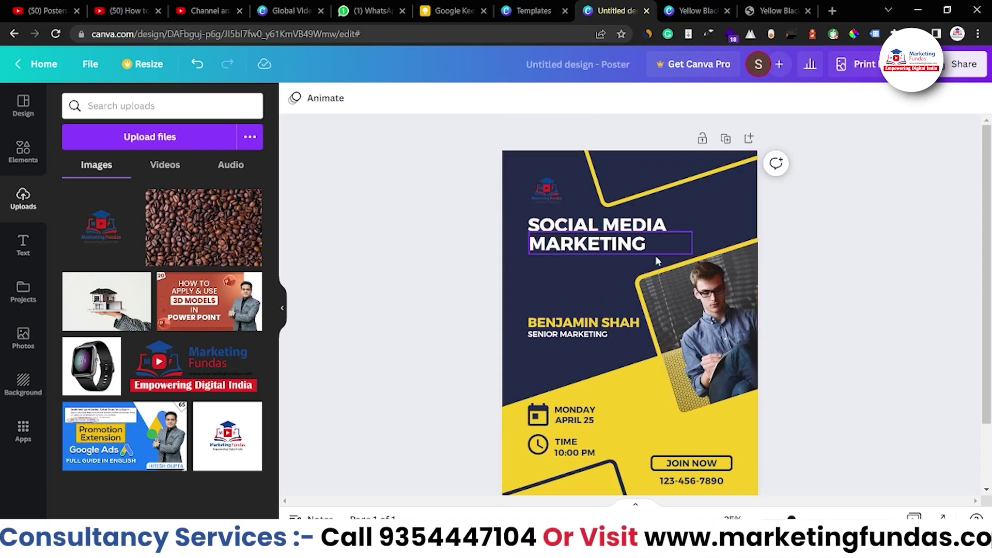
click(701, 228)
click(295, 98)
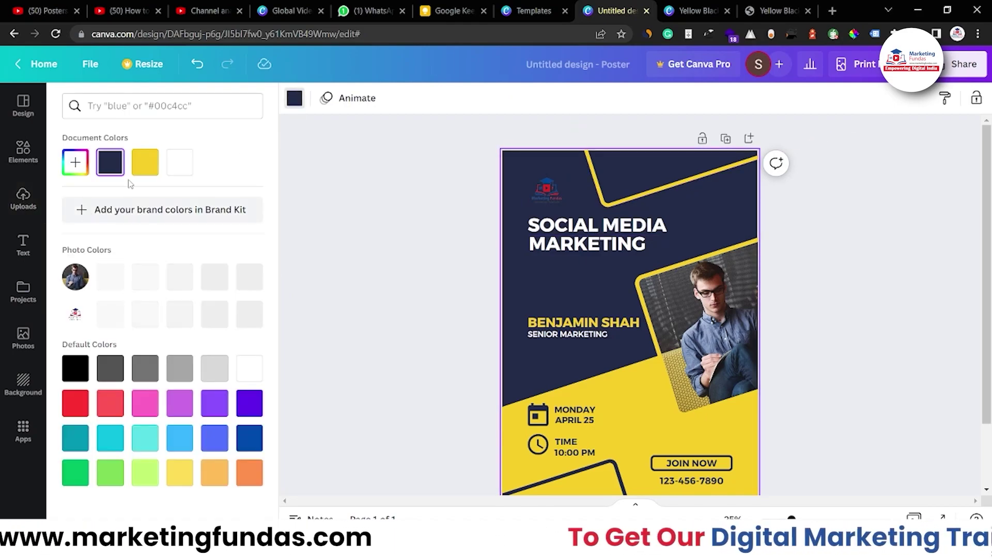
Undo a trial white background and make the heading and SENIOR MARKETING text navy.
click(179, 162)
key(ctrl+z)
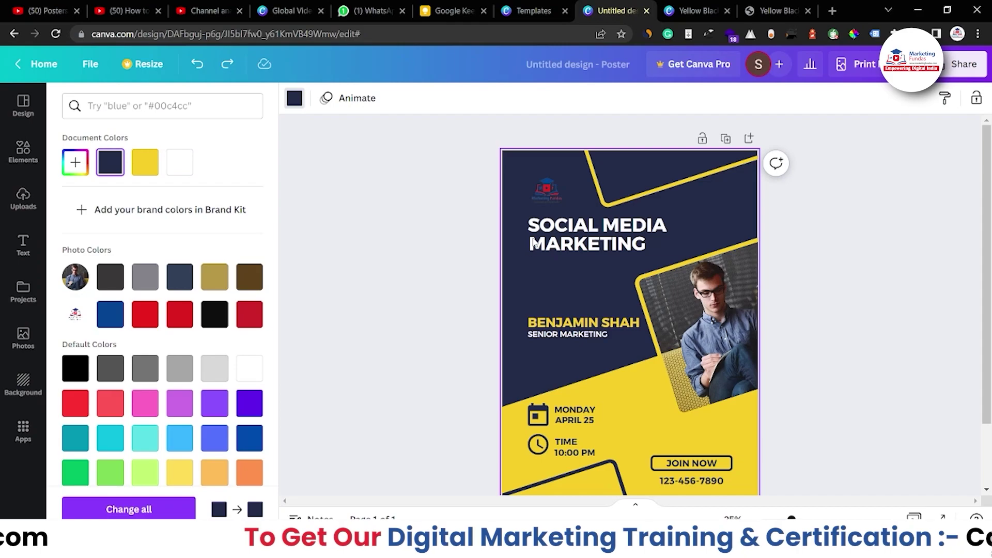
key(ctrl+z)
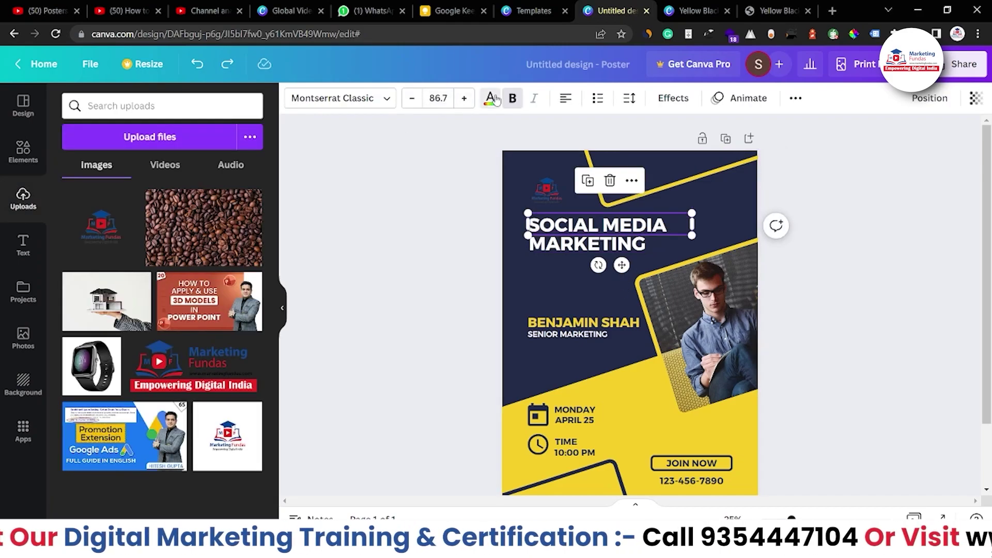
click(489, 98)
click(120, 165)
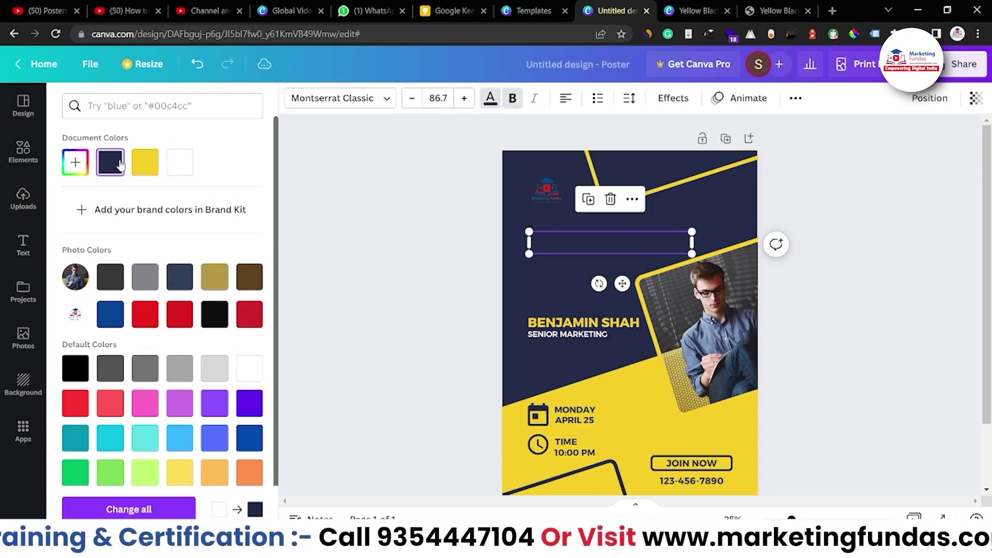
key(Tab)
click(120, 172)
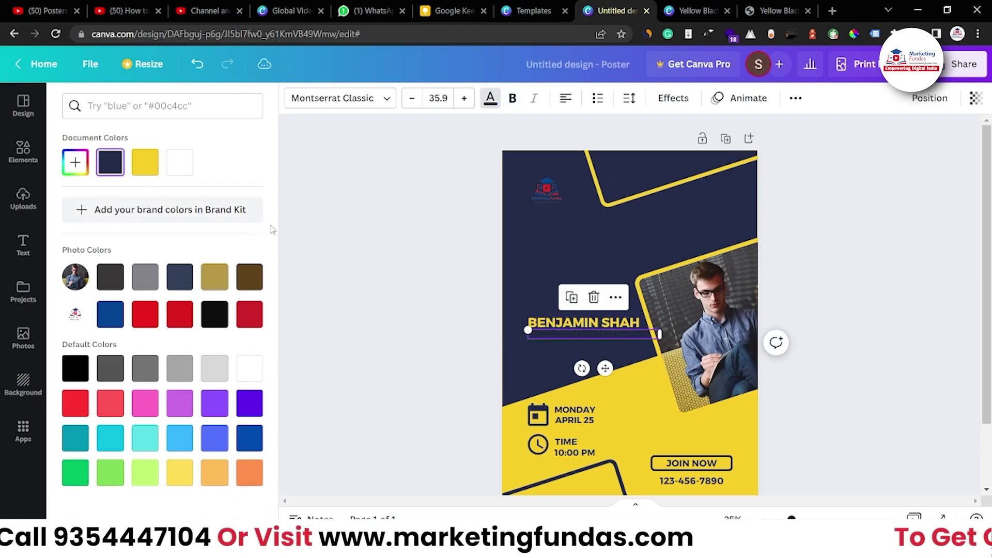
Set the poster background colour to white.
click(509, 220)
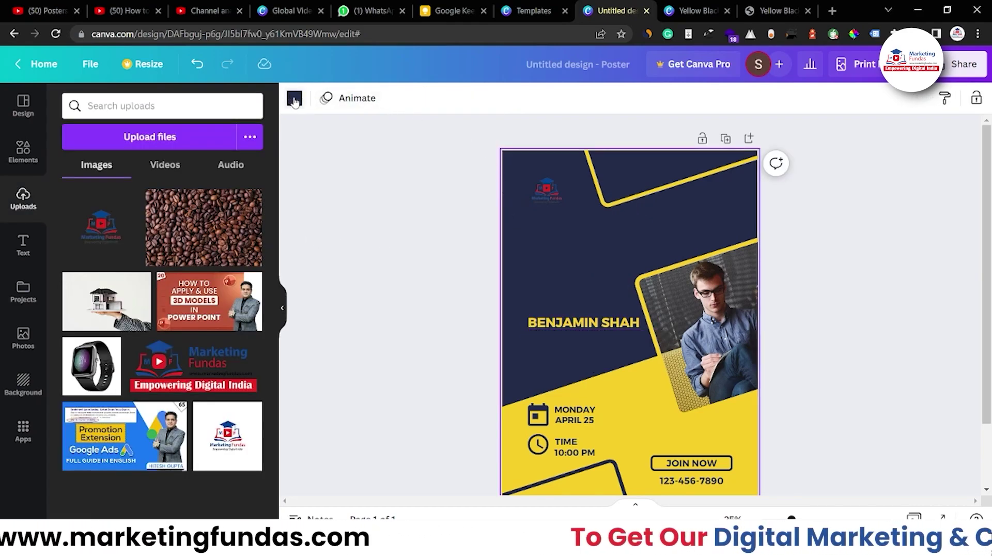
click(294, 99)
click(249, 368)
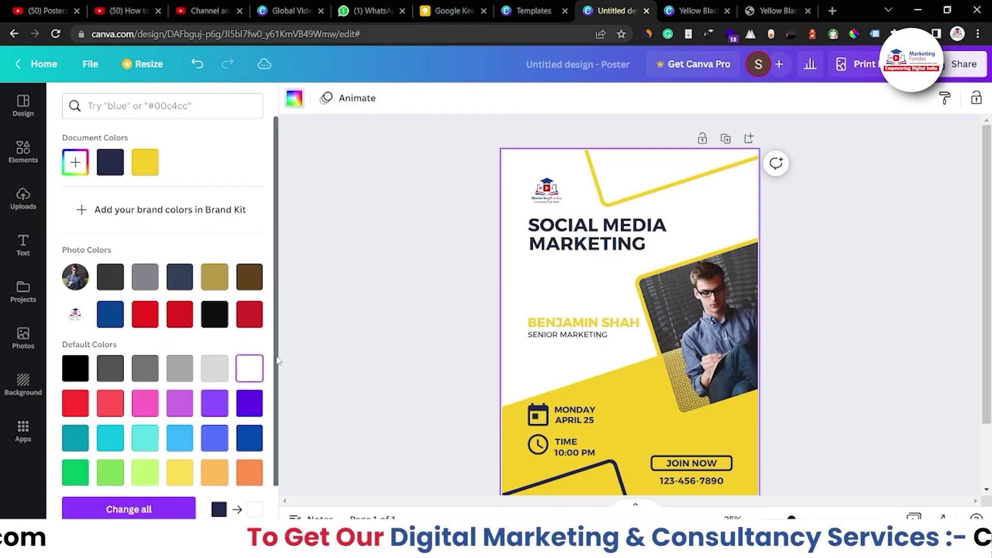
click(435, 279)
click(667, 193)
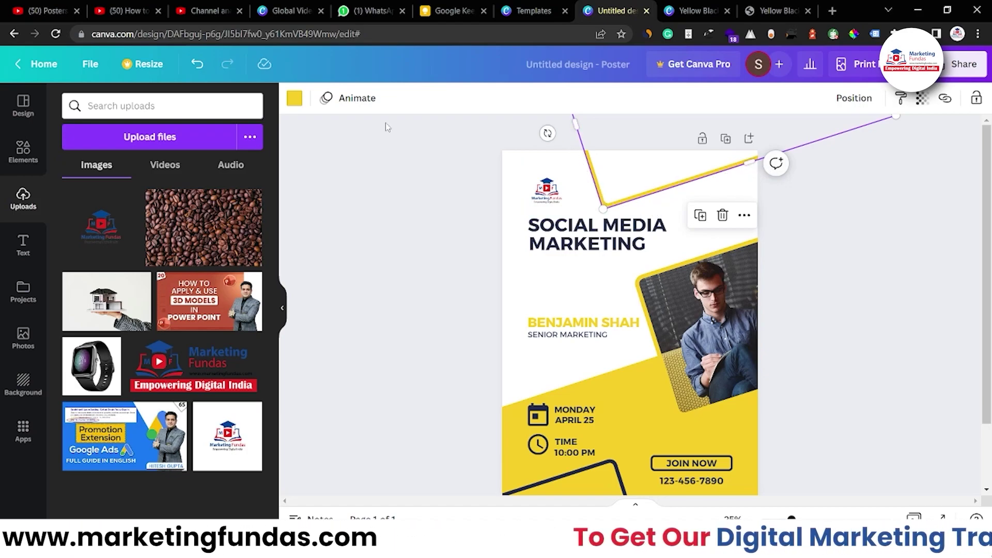
Turn the top line blue and make the SOCIAL MEDIA MARKETING heading blue.
click(294, 99)
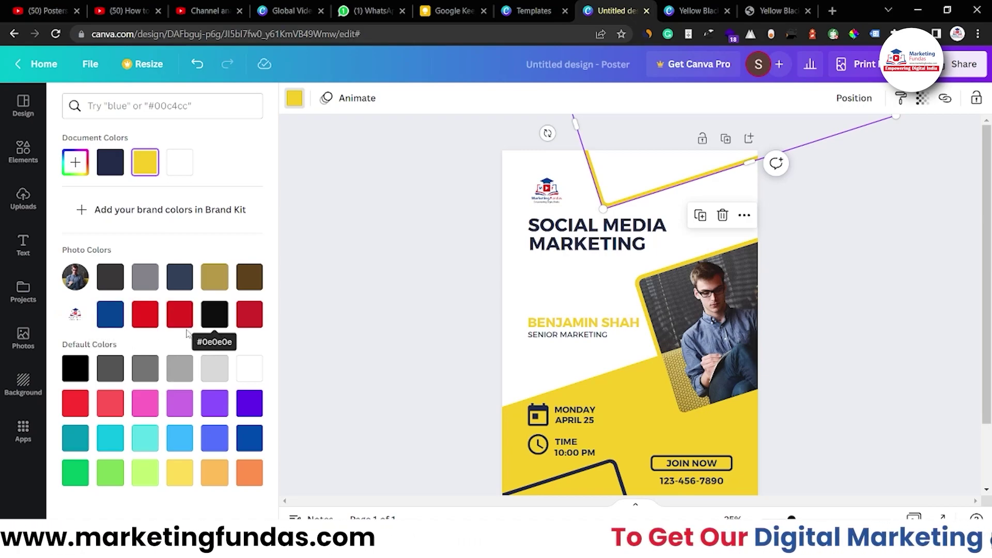
click(110, 315)
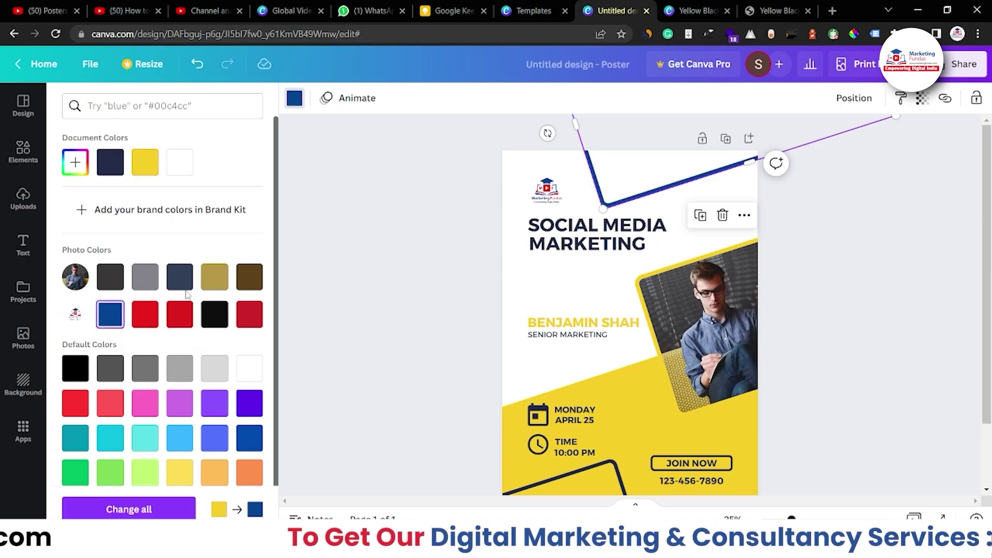
click(328, 276)
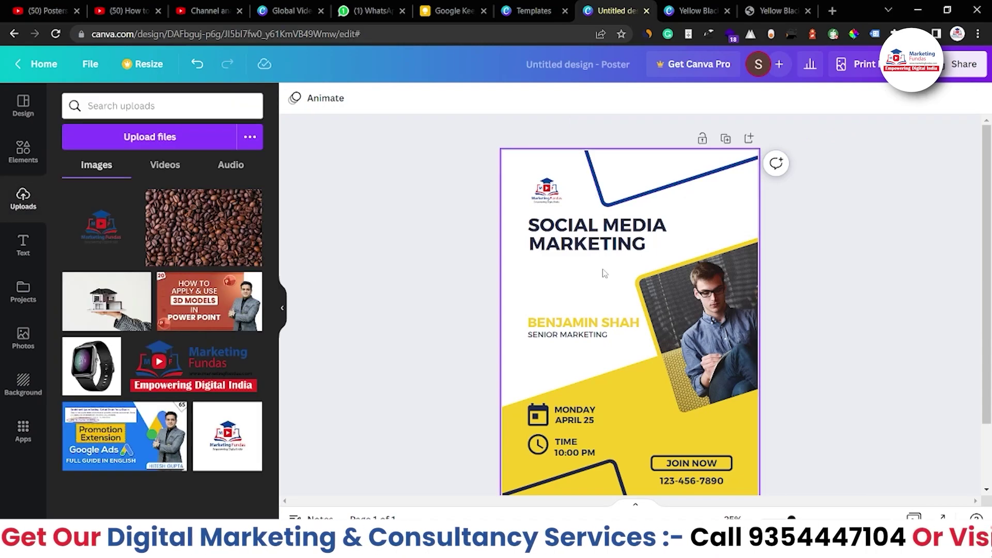
click(584, 234)
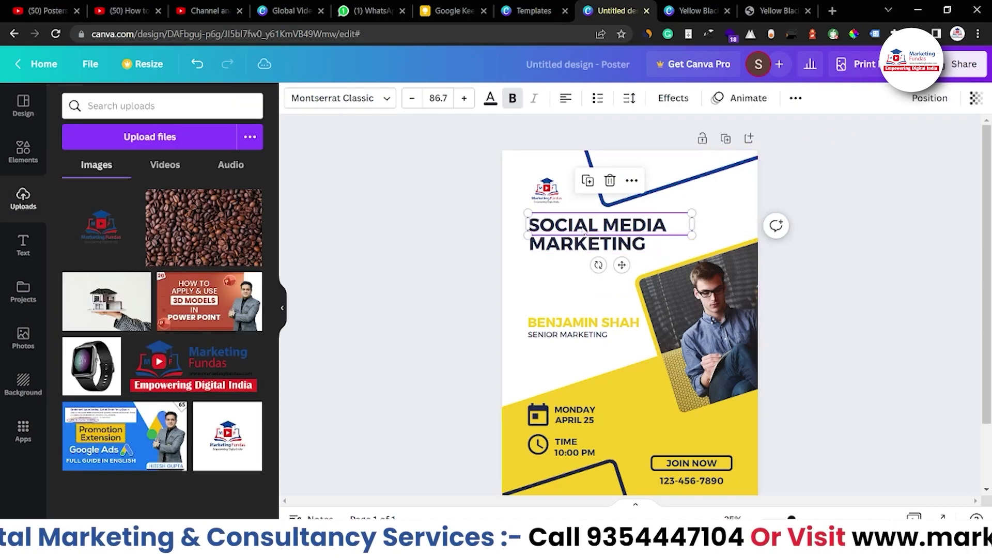
click(490, 97)
click(110, 314)
click(610, 243)
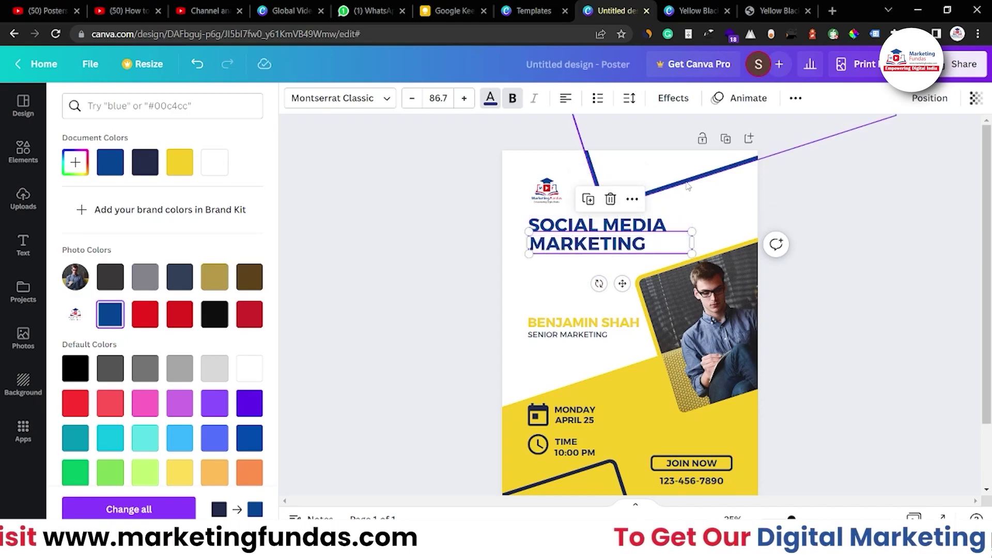
Recolour the angled line at the top of the poster red.
click(665, 186)
click(294, 100)
click(144, 313)
click(563, 320)
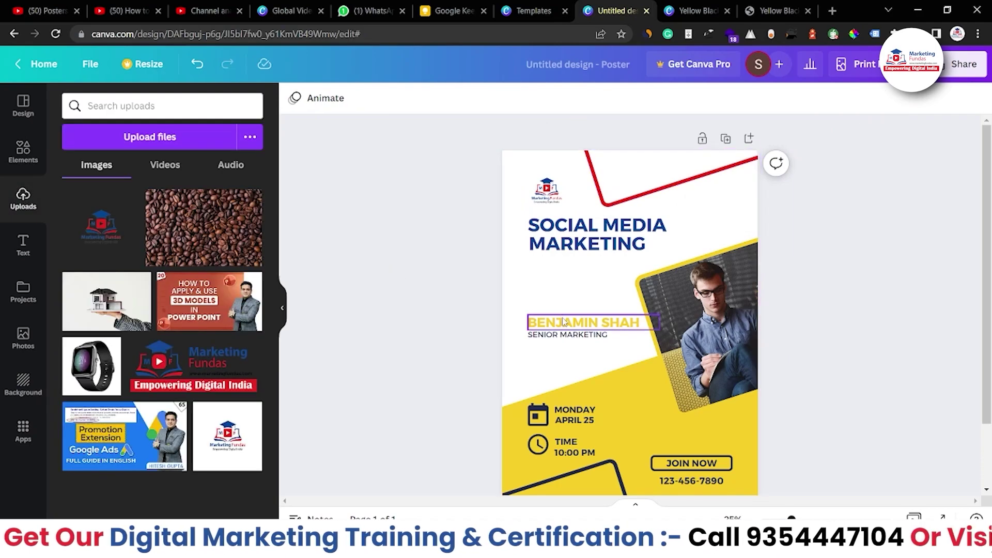
Replace the presenter's name with the new person's name and colour it red.
click(489, 98)
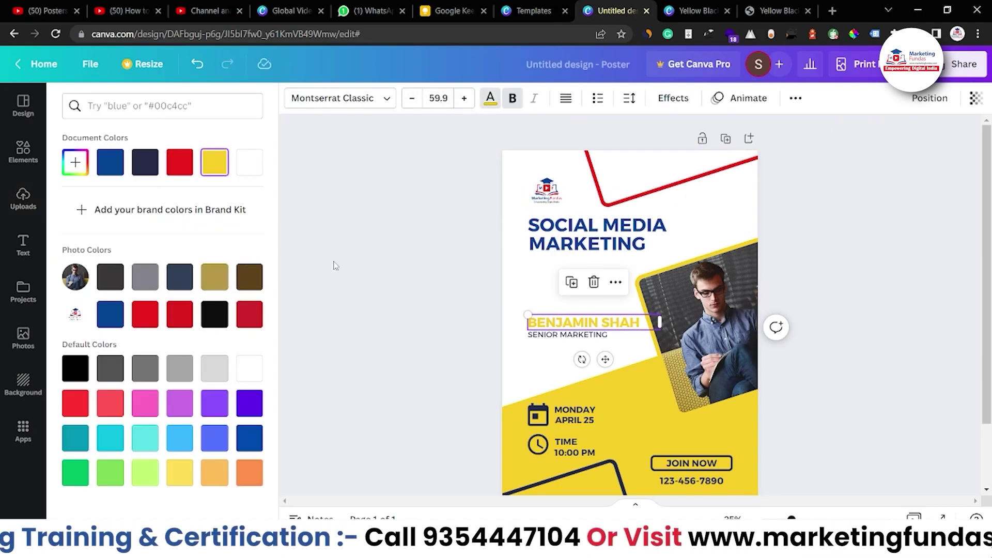
double_click(565, 323)
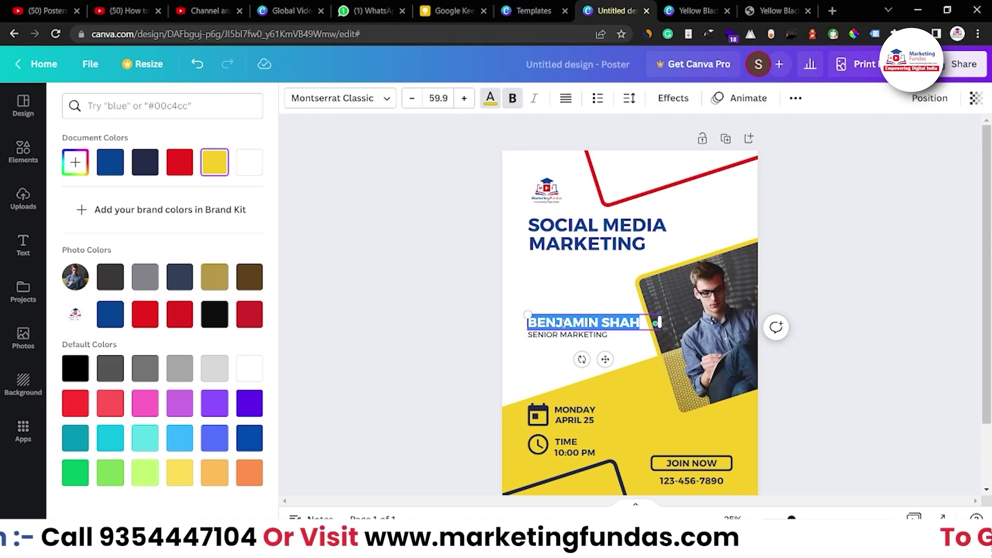
triple_click(563, 316)
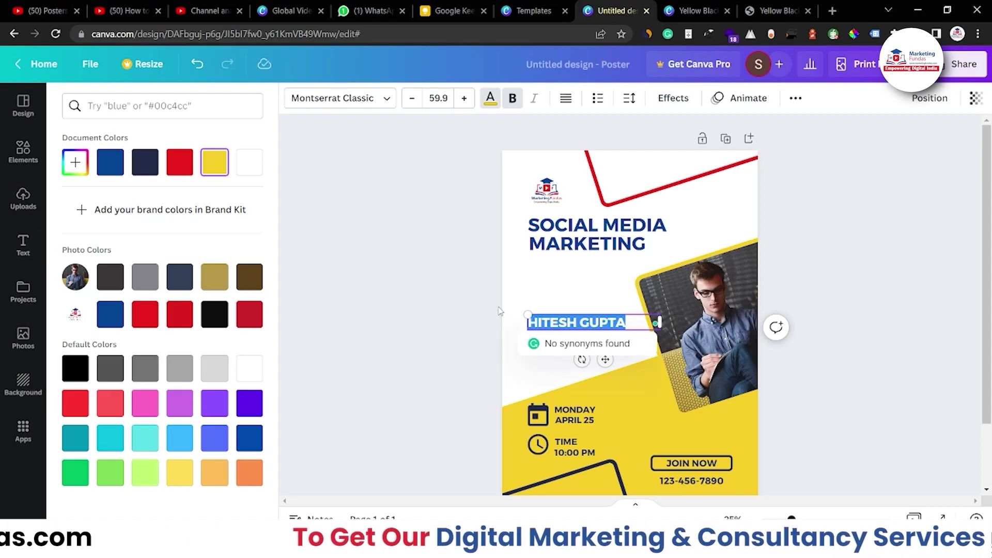
click(145, 314)
Change the SENIOR MARKETING subtitle to CEO.
triple_click(538, 336)
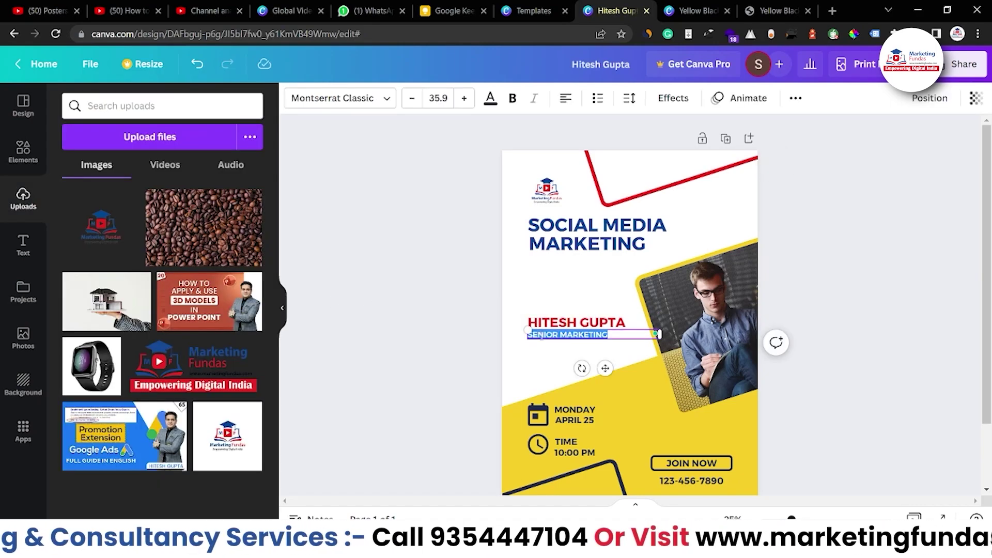
text(CEO)
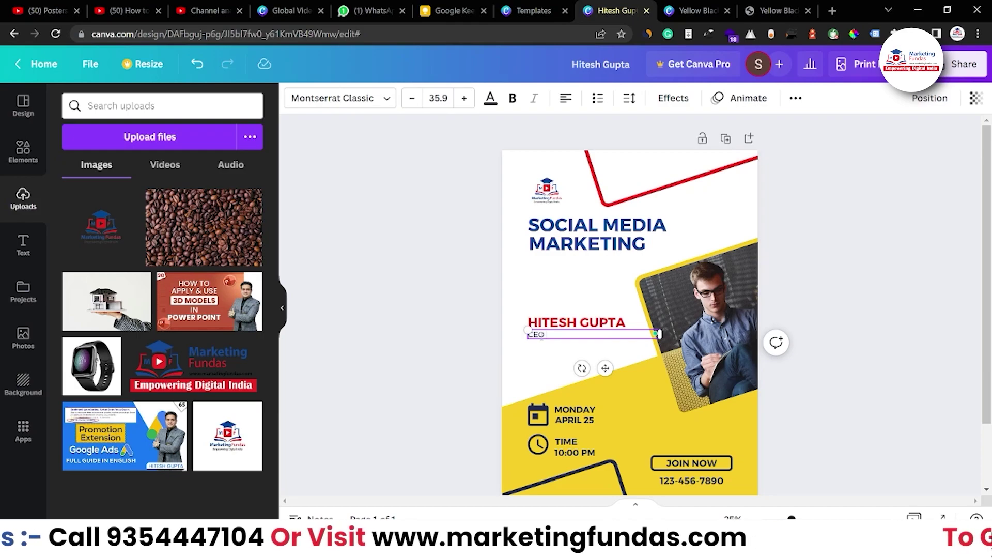
click(731, 309)
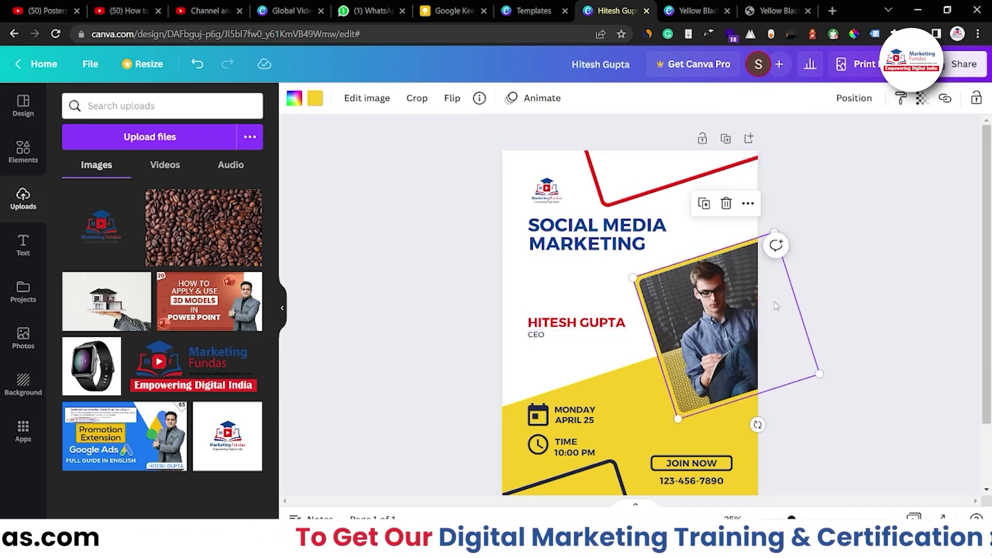
Drop the uploaded '3D Models in PowerPoint' image into the tilted photo frame.
drag(212, 302, 757, 333)
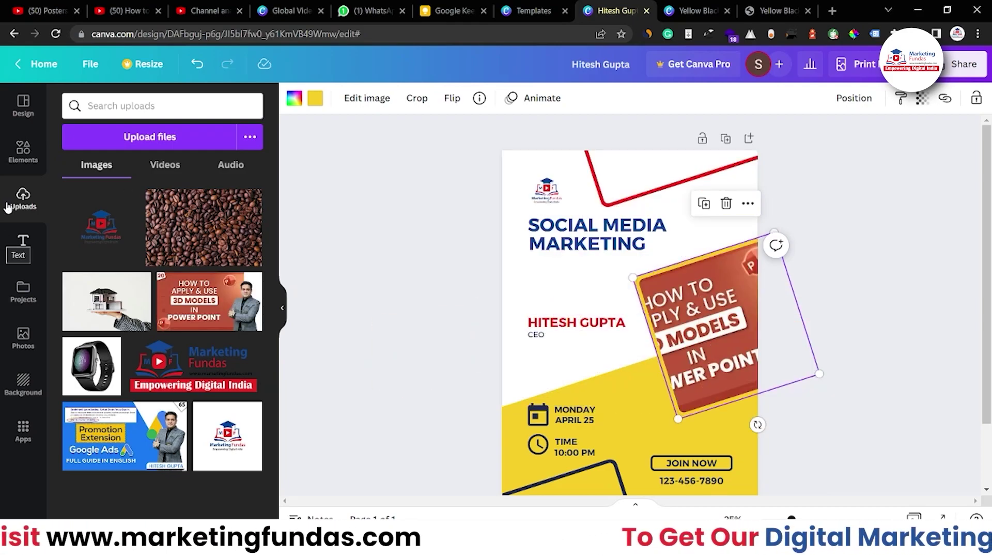
click(23, 152)
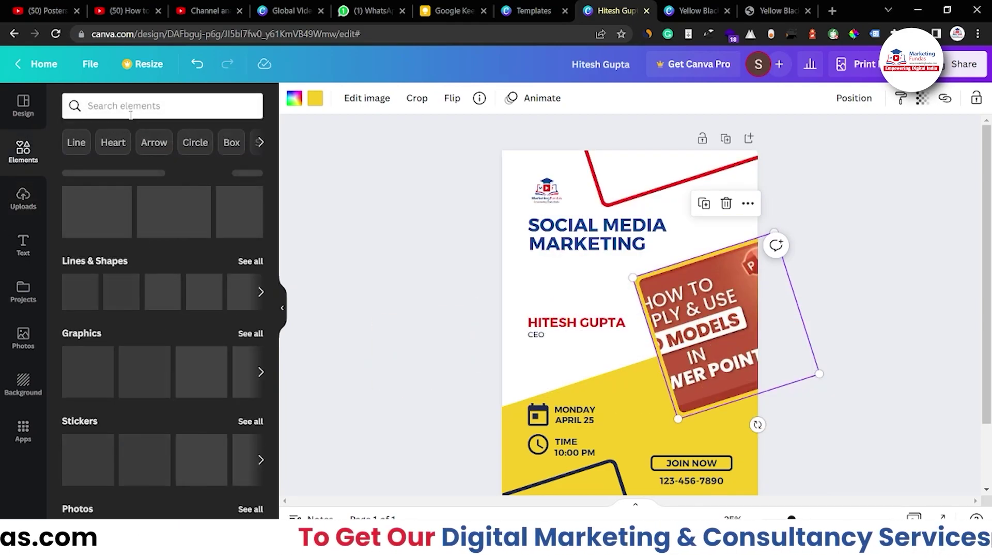
Search the elements for 'frame' and show all Frames results.
click(131, 113)
text(fa)
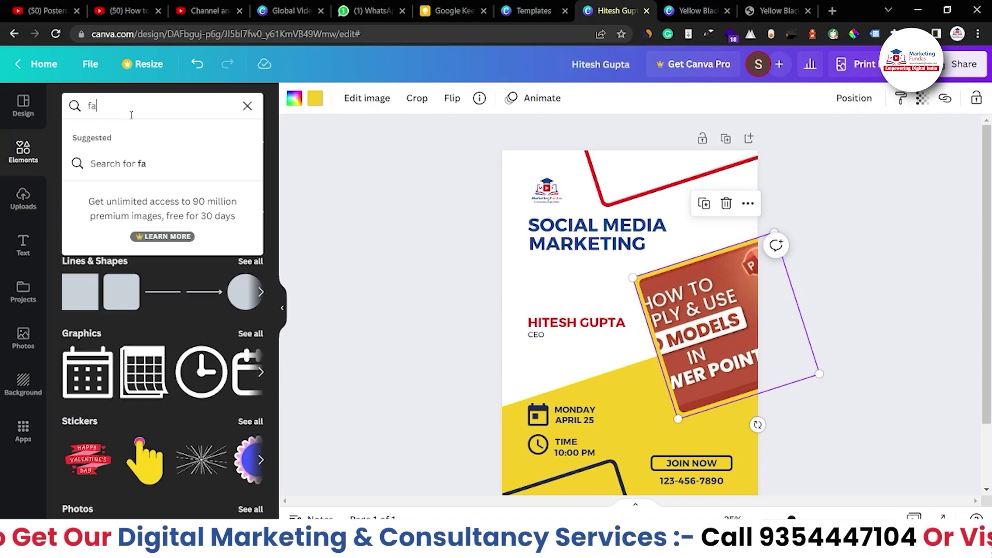
key(BackSpace)
text(rame)
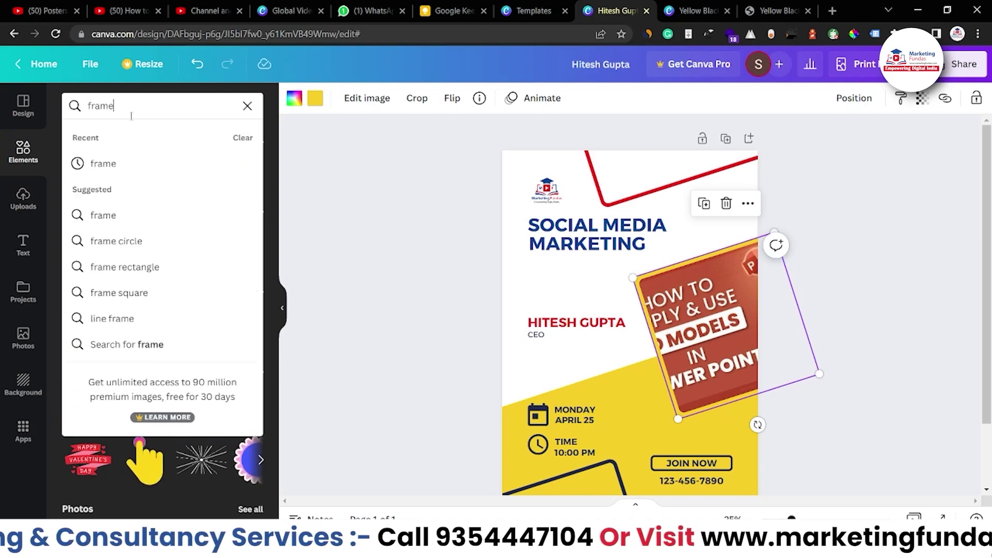
key(Return)
click(250, 205)
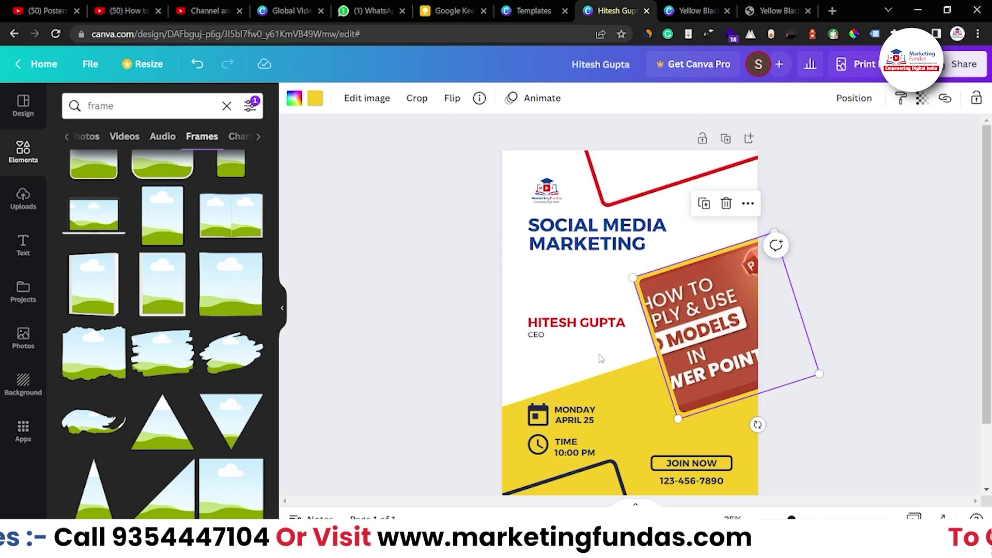
Try shifting the picture inside the tilted frame, then cancel the change.
double_click(695, 318)
drag(694, 317, 720, 310)
click(377, 98)
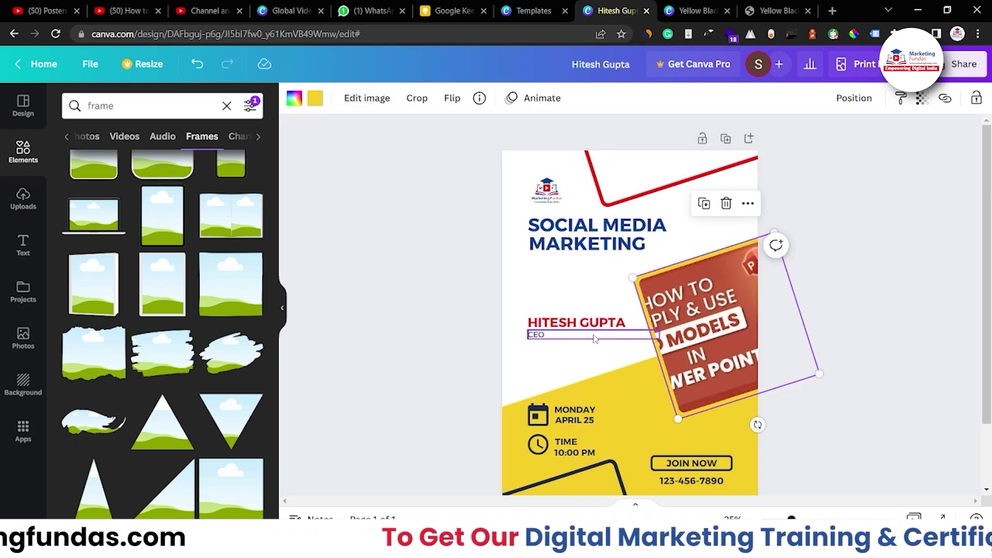
Reposition and enlarge the 3D models picture inside the tilted frame and apply it.
double_click(702, 304)
drag(702, 304, 636, 330)
drag(528, 313, 386, 284)
drag(448, 328, 625, 455)
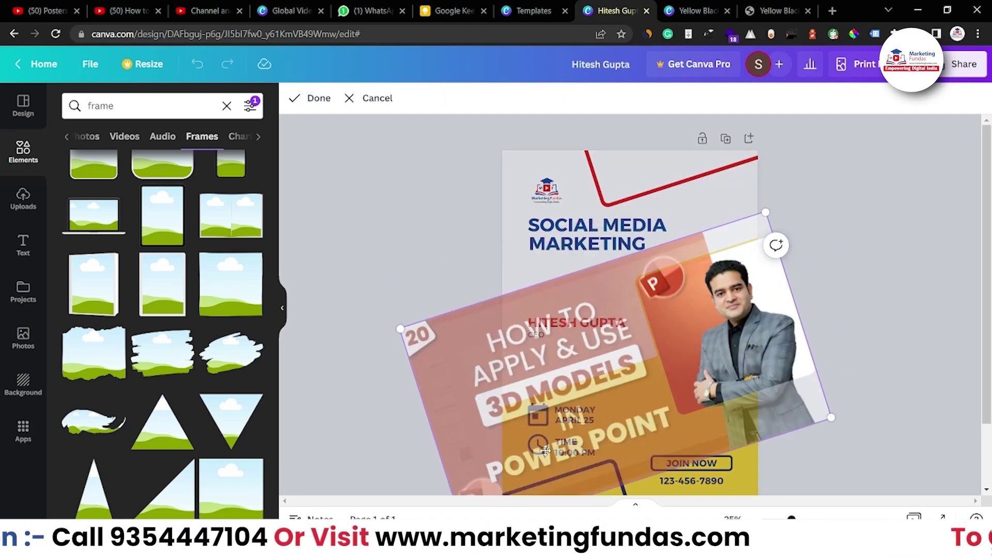
mouse_move(772, 211)
mouse_down()
mouse_move(791, 148)
mouse_move(760, 158)
mouse_move(764, 200)
mouse_up()
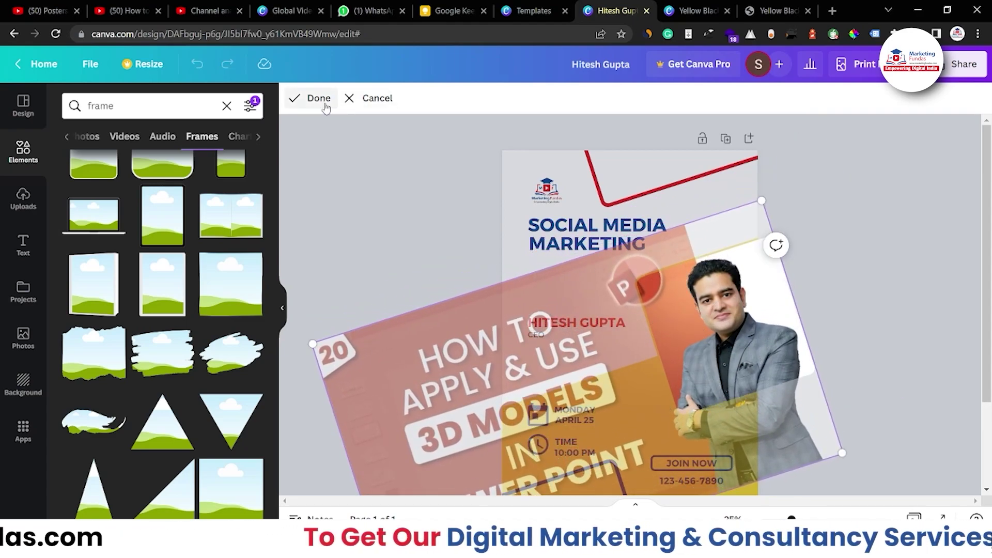
click(316, 98)
click(349, 220)
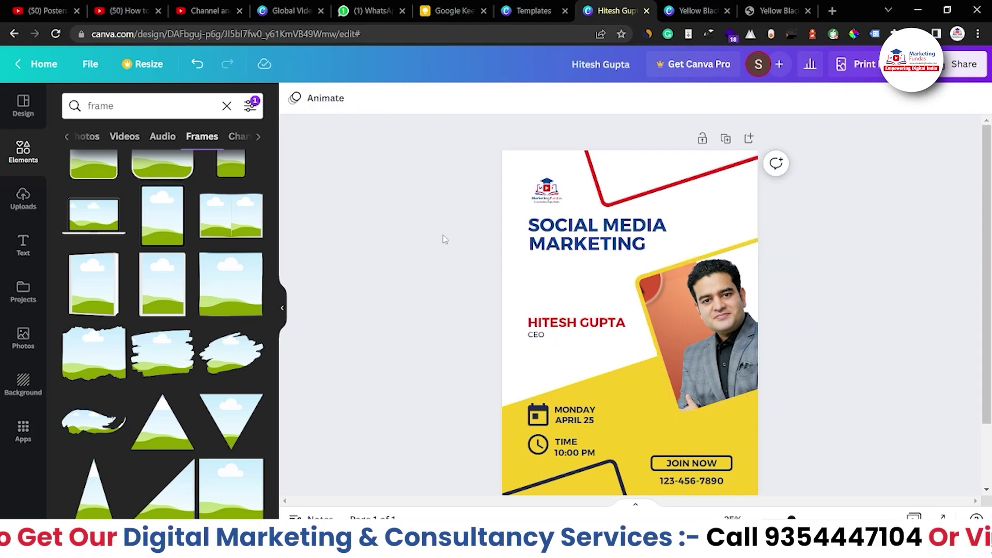
Readjust the framed picture, then delete it to leave the empty frame placeholder.
click(706, 364)
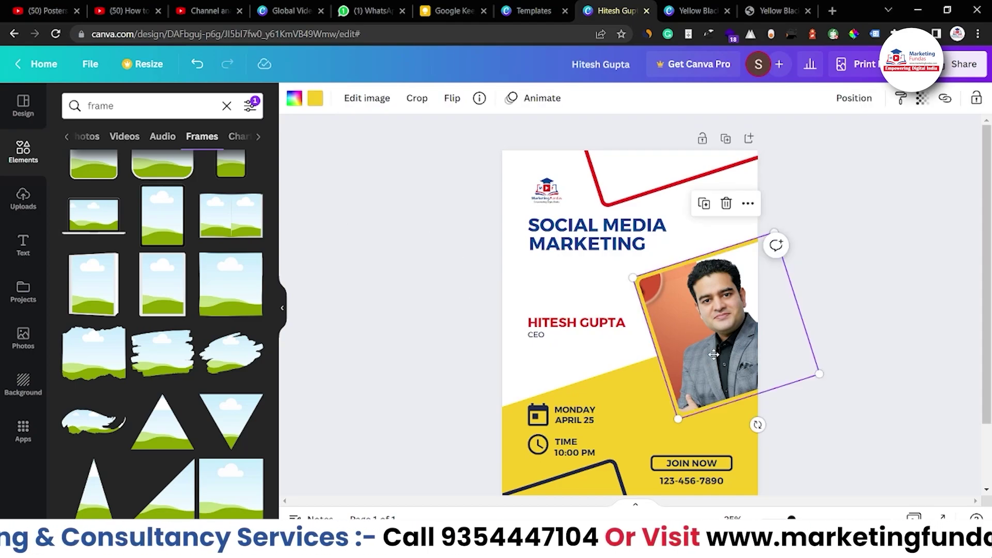
double_click(714, 355)
scroll(800, 248, down, 3)
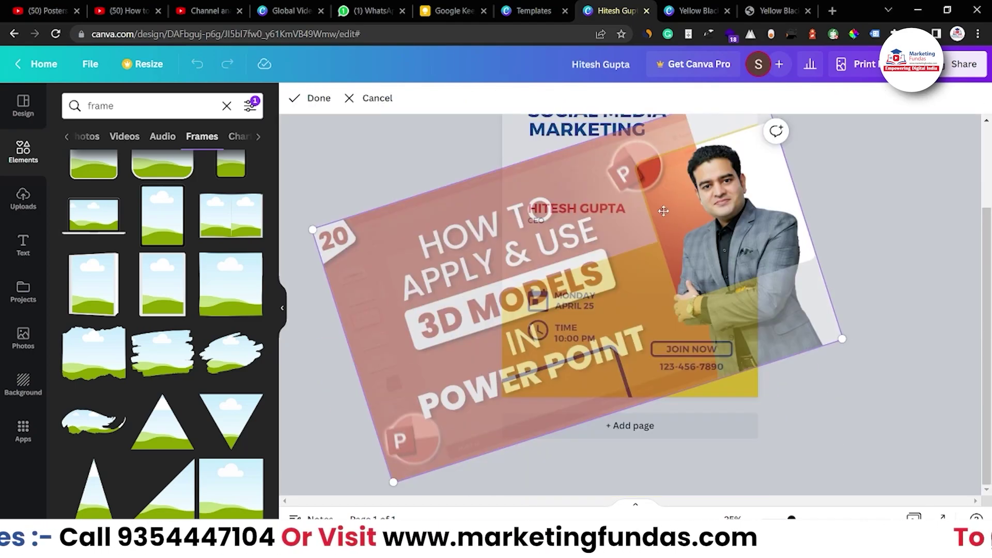
click(469, 147)
double_click(708, 290)
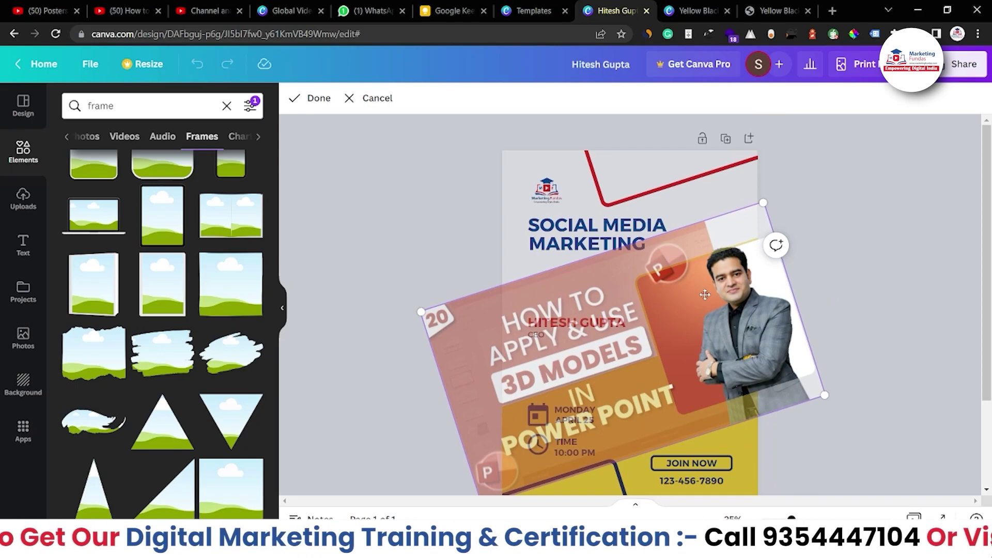
key(Return)
key(Delete)
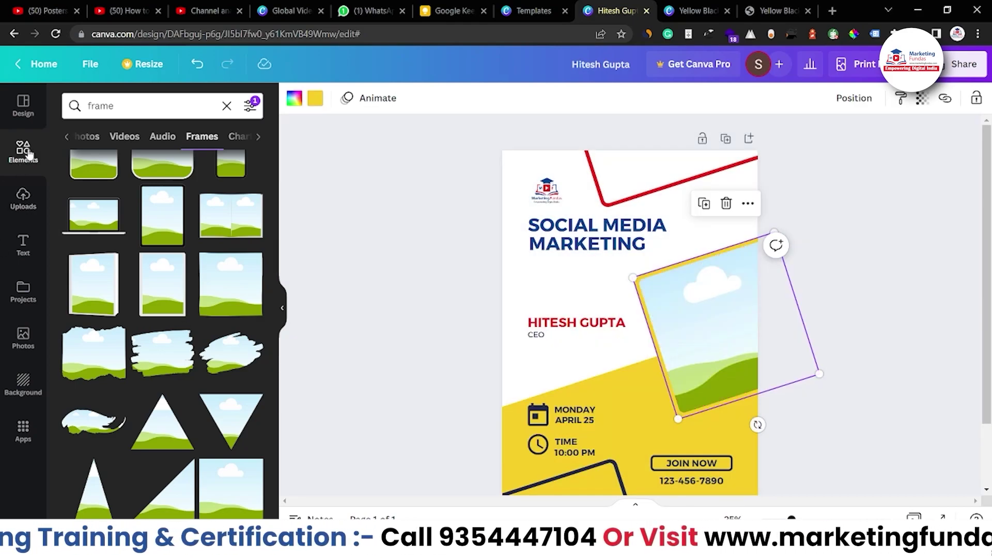
click(23, 199)
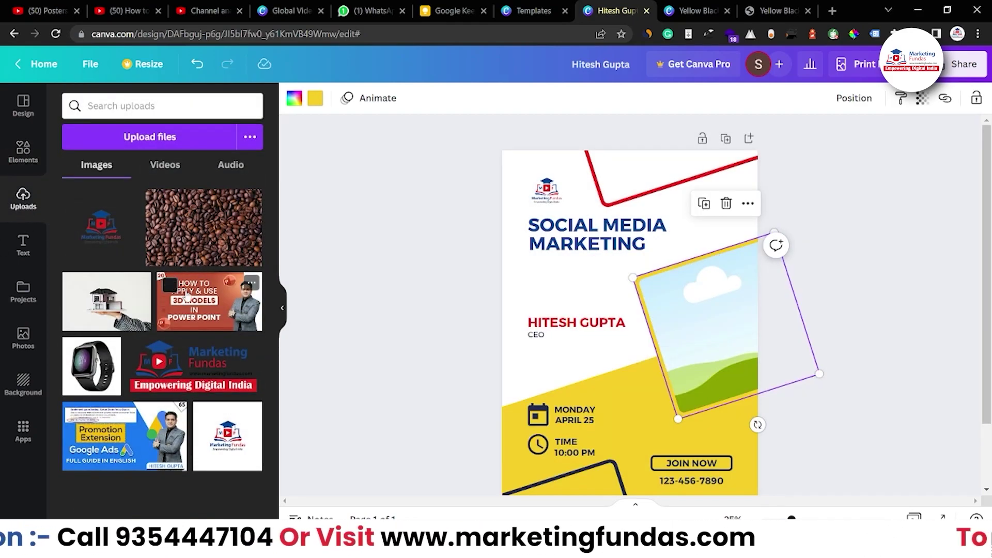
Place the 3D models upload in the tilted frame, then enlarge and shift it so the man shows.
drag(187, 294, 586, 324)
drag(639, 340, 687, 326)
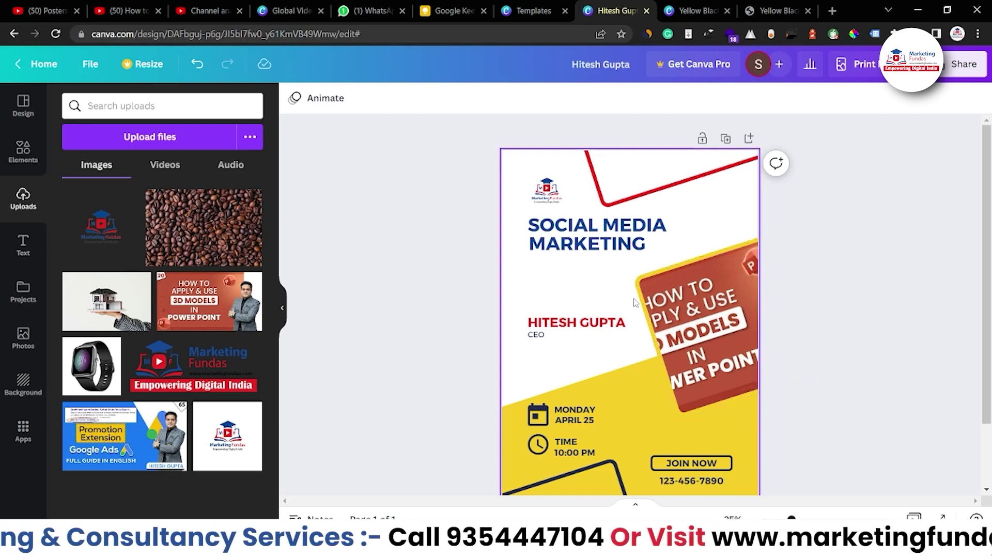
double_click(722, 331)
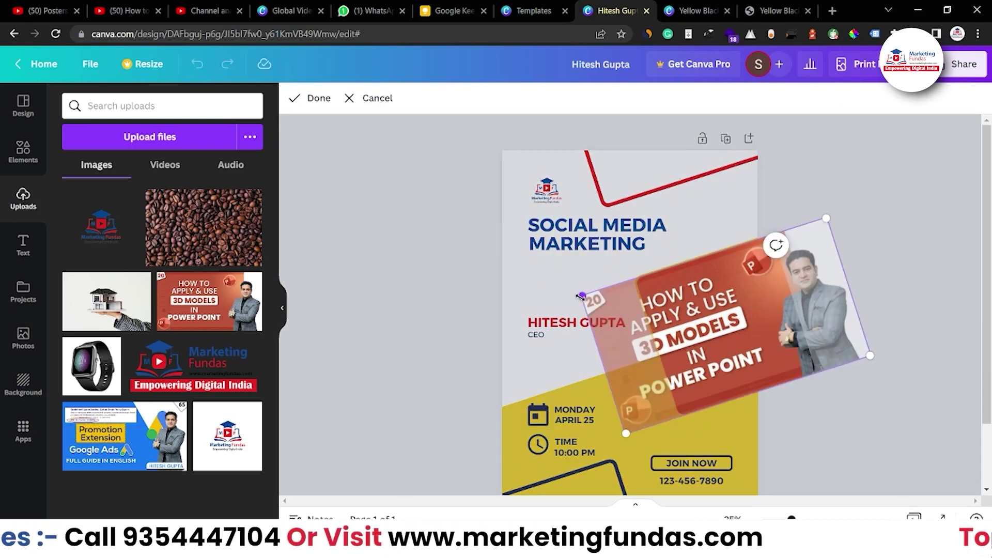
drag(580, 295, 342, 357)
drag(583, 397, 561, 377)
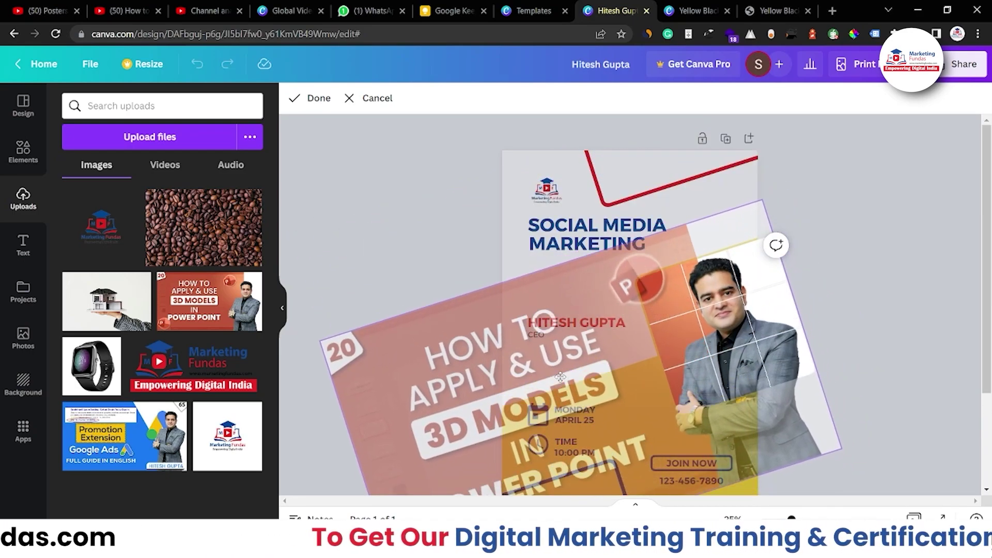
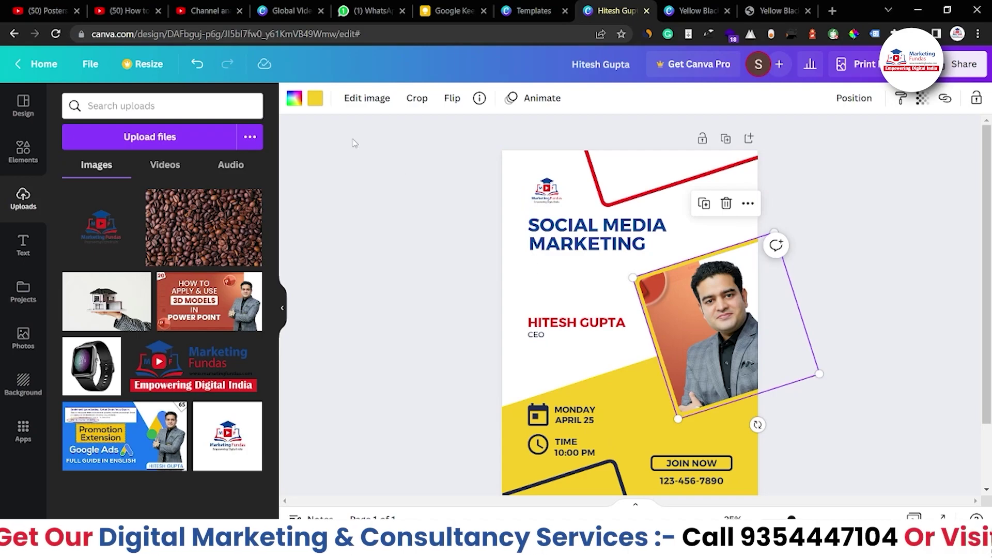
Recolour the photo frame border blue.
click(312, 100)
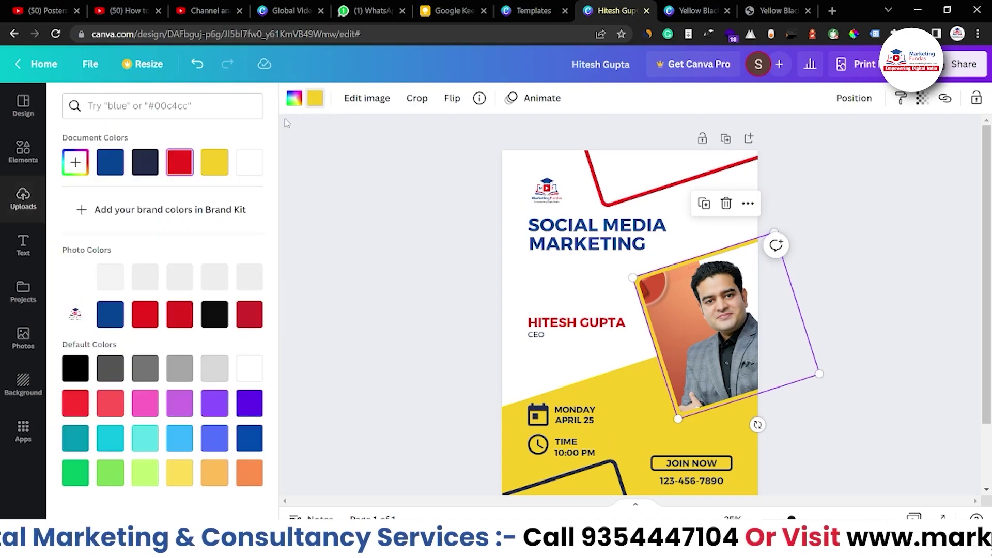
click(115, 324)
click(373, 228)
Recolour the tilted yellow background shape dark blue.
click(514, 308)
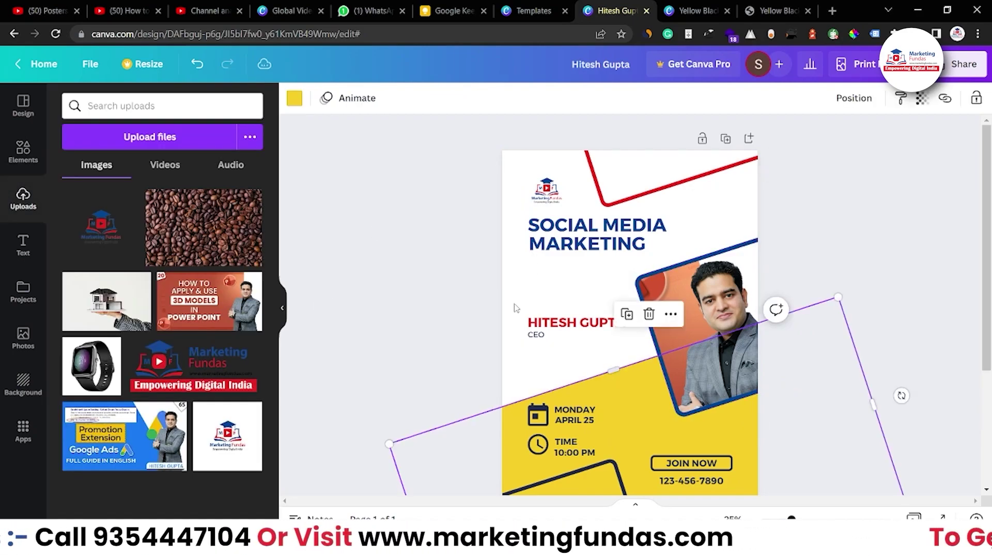
click(294, 98)
click(145, 315)
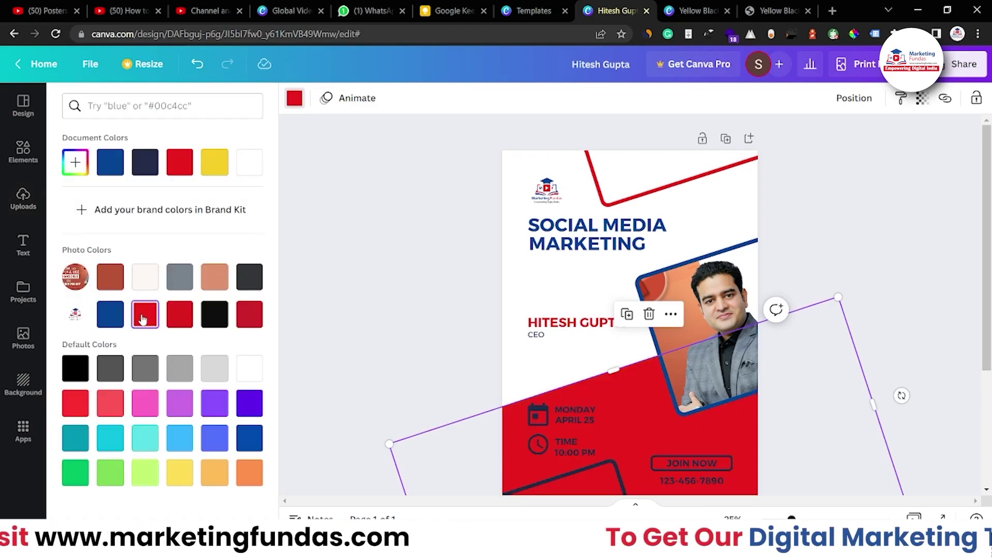
click(105, 321)
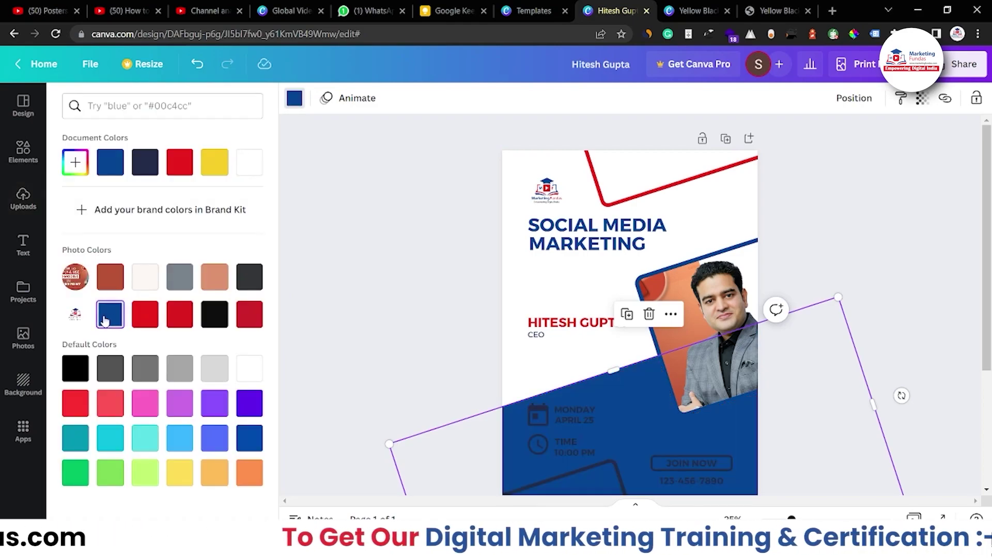
scroll(417, 321, down, 3)
Try whitening the date, time and join elements, undoing the blue shape's stray white fill.
click(560, 288)
scroll(563, 290, up, 1)
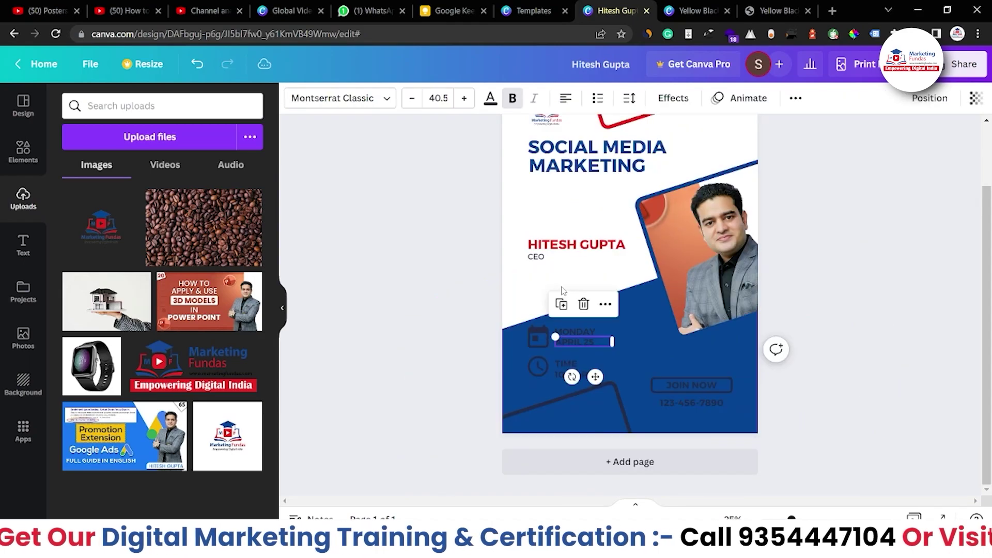
click(568, 333)
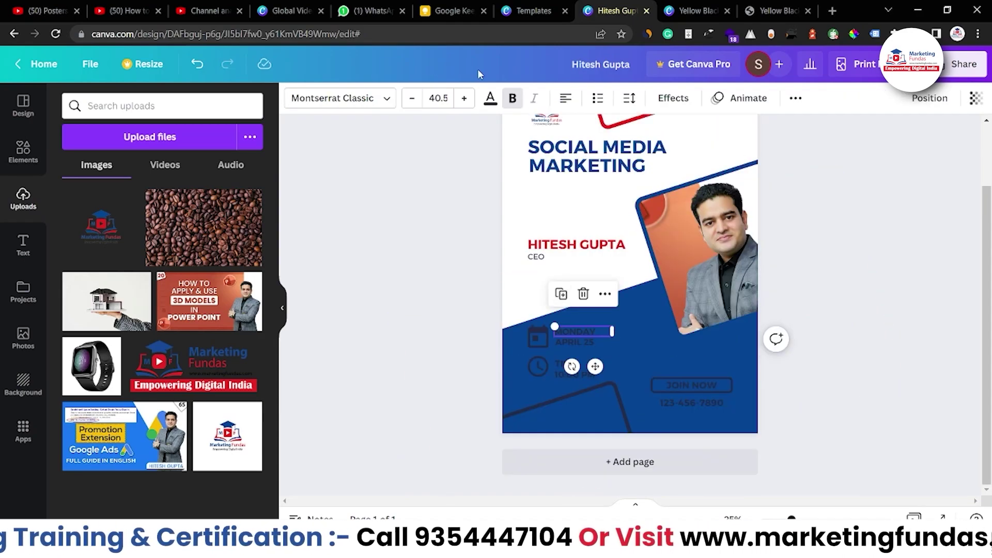
click(461, 355)
drag(470, 337, 669, 449)
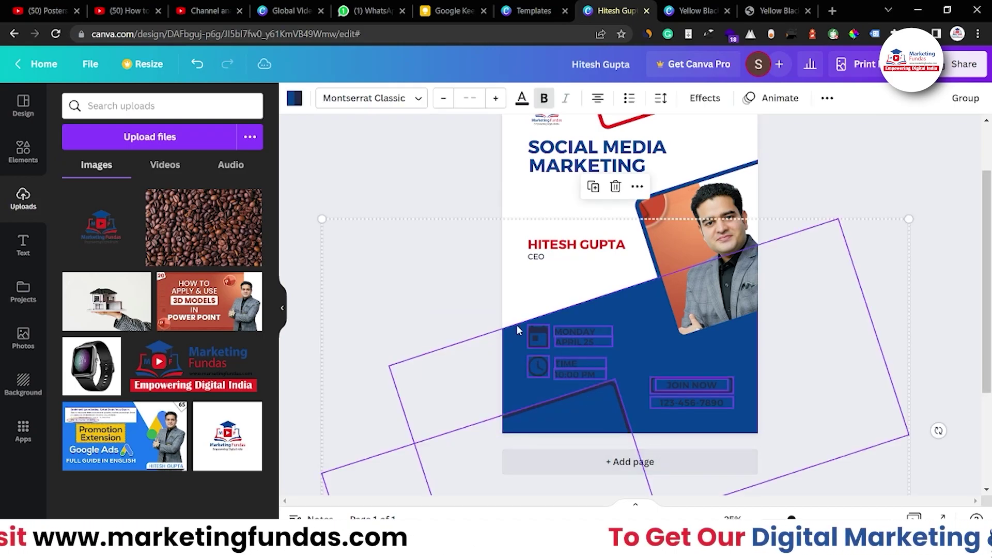
click(295, 98)
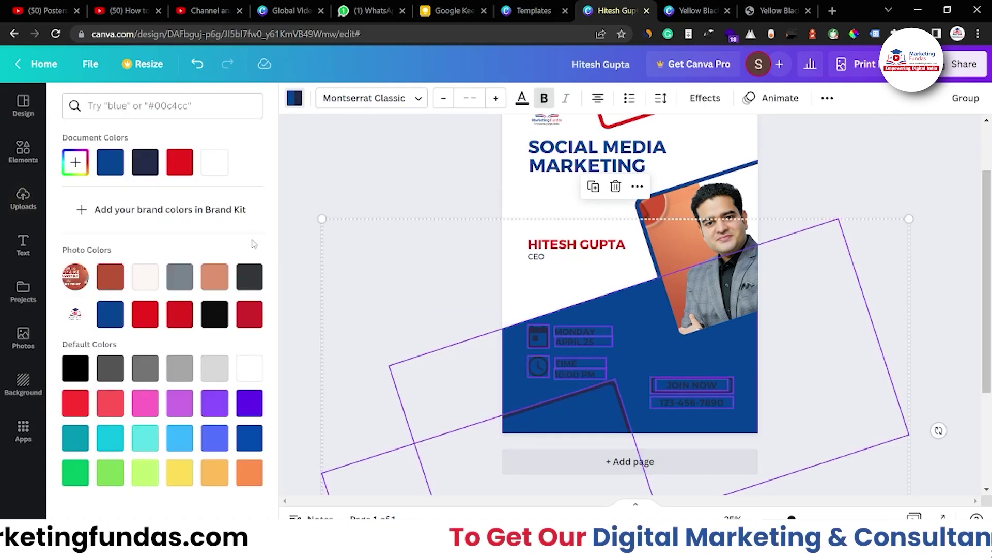
click(249, 364)
key(ctrl+z)
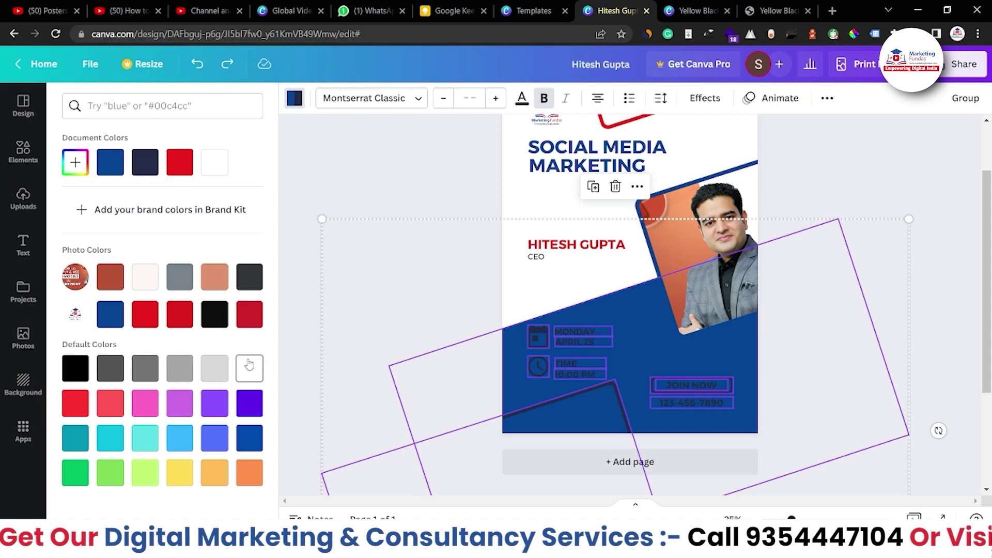
key(Escape)
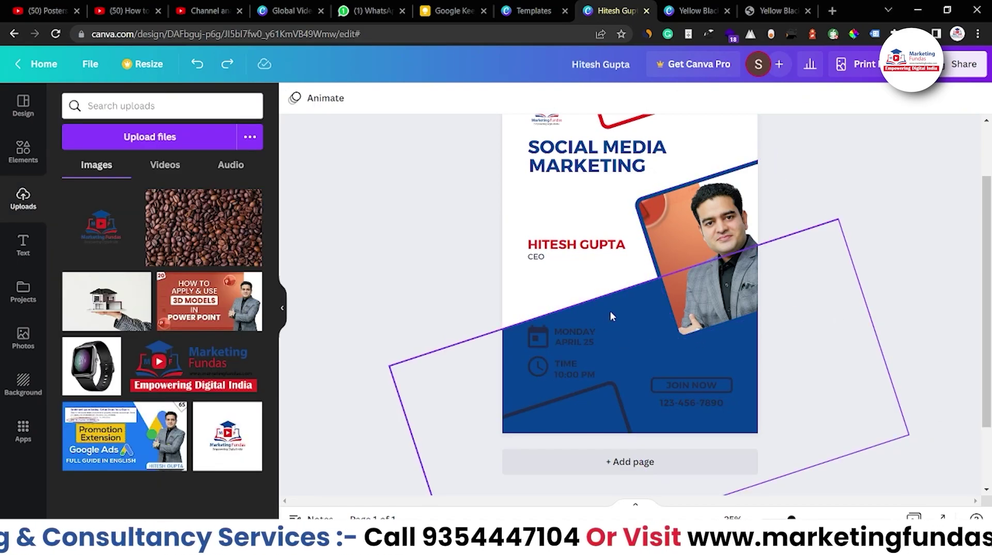
Lock the large blue background shape in place.
click(609, 311)
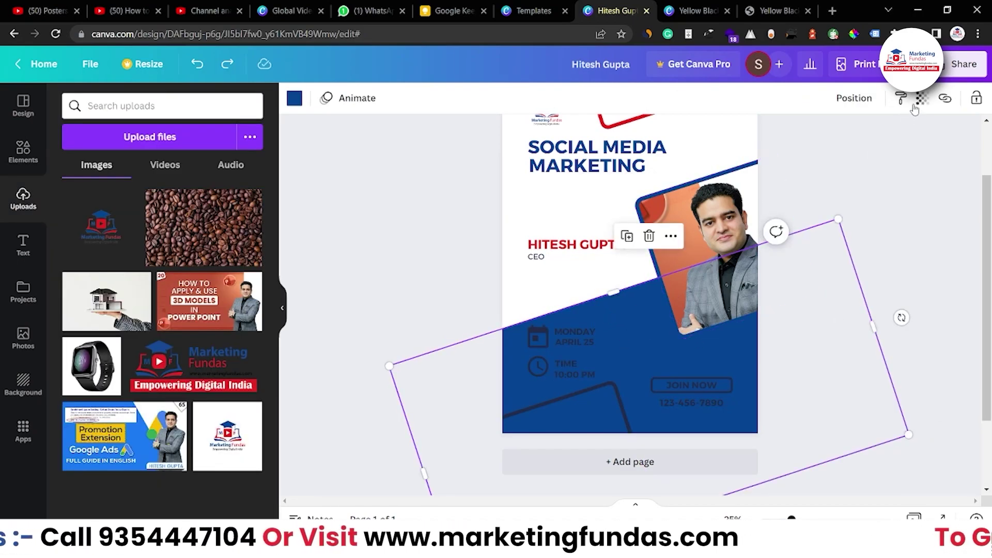
click(976, 99)
click(443, 310)
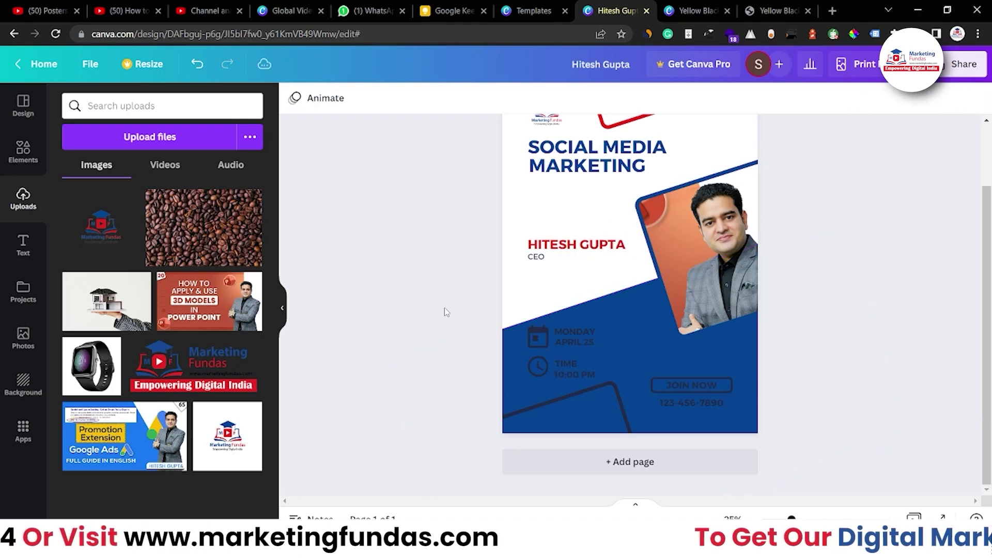
click(608, 313)
click(615, 309)
click(648, 318)
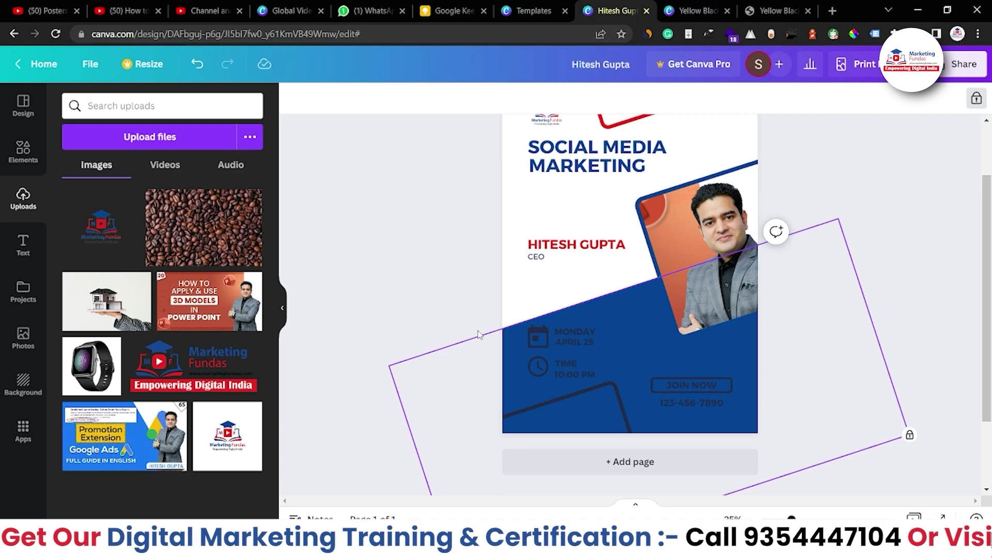
click(419, 382)
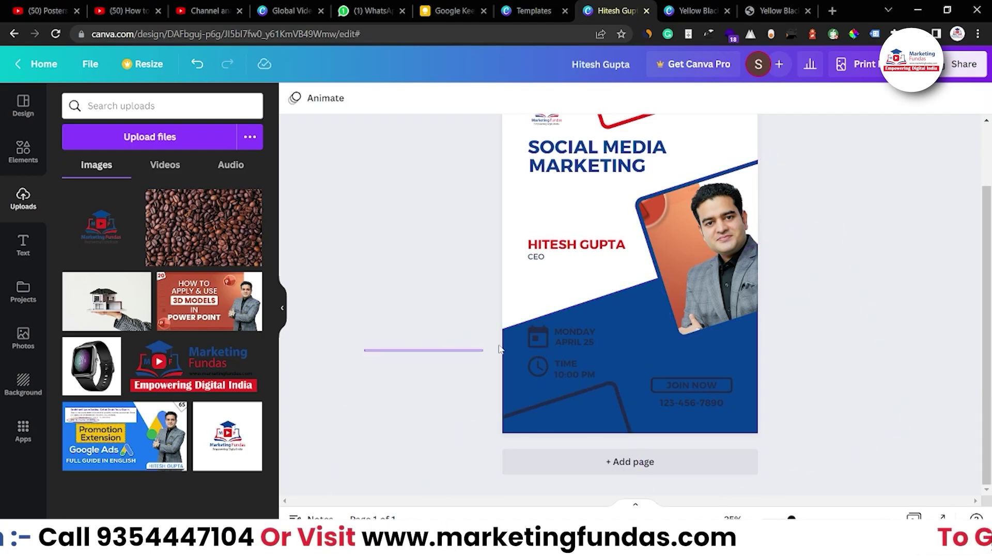
Turn the marquee-selected date, time and join elements white.
drag(365, 350, 582, 402)
click(406, 338)
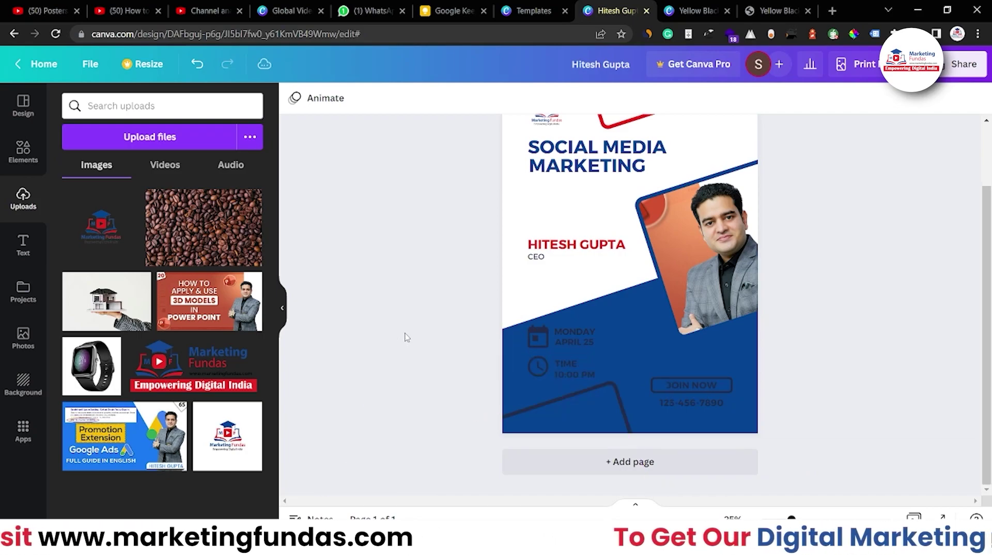
drag(556, 337, 664, 456)
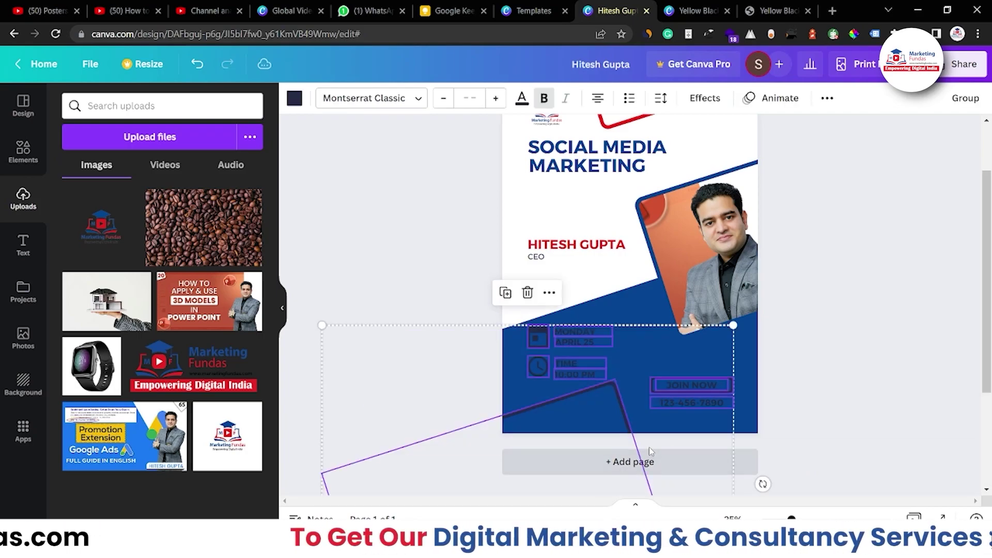
click(293, 100)
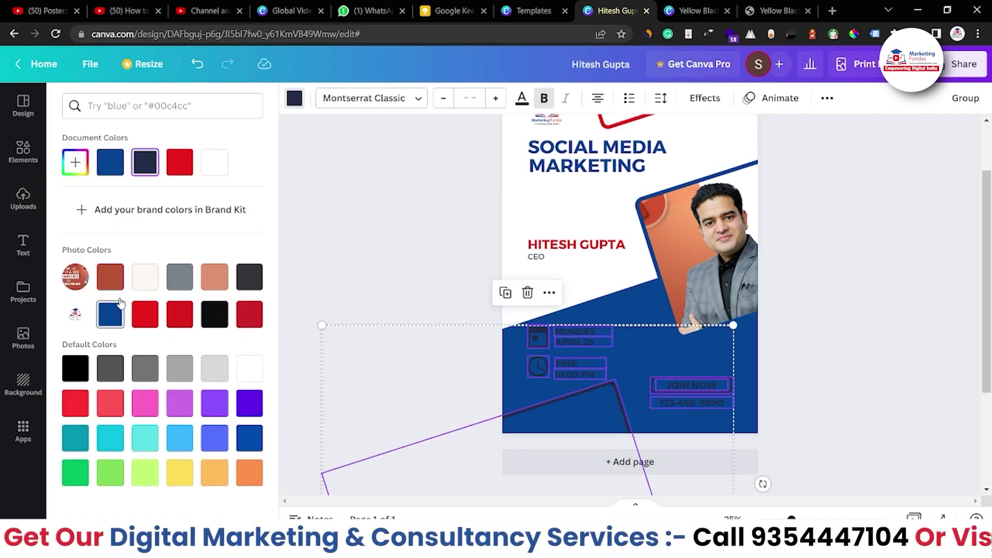
click(249, 368)
click(392, 283)
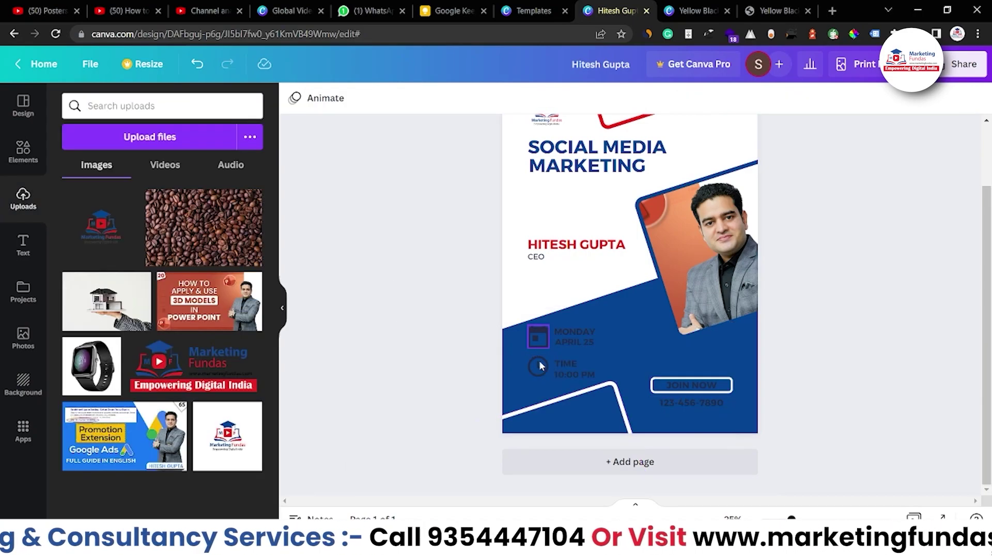
Make the phone number and JOIN NOW text white.
click(667, 402)
click(490, 98)
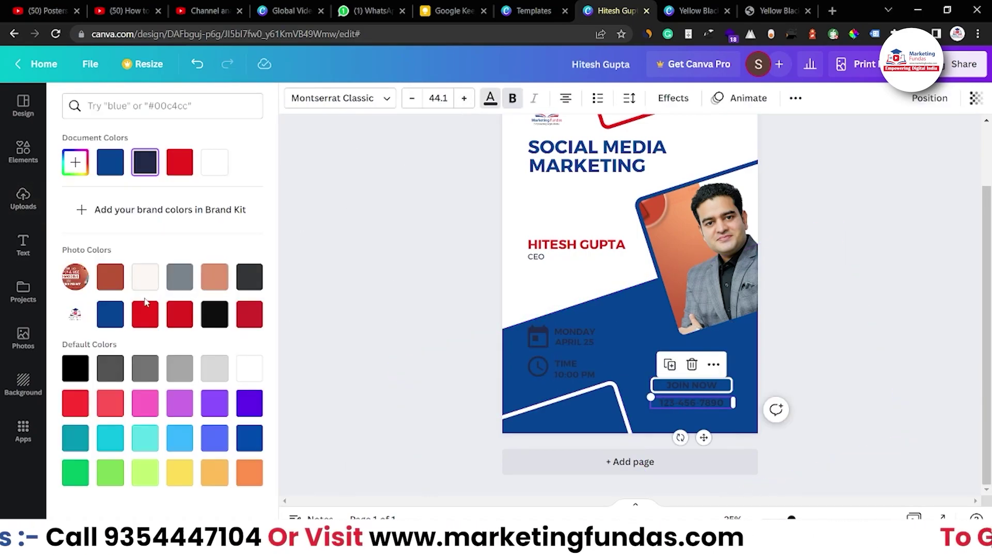
click(249, 368)
click(667, 385)
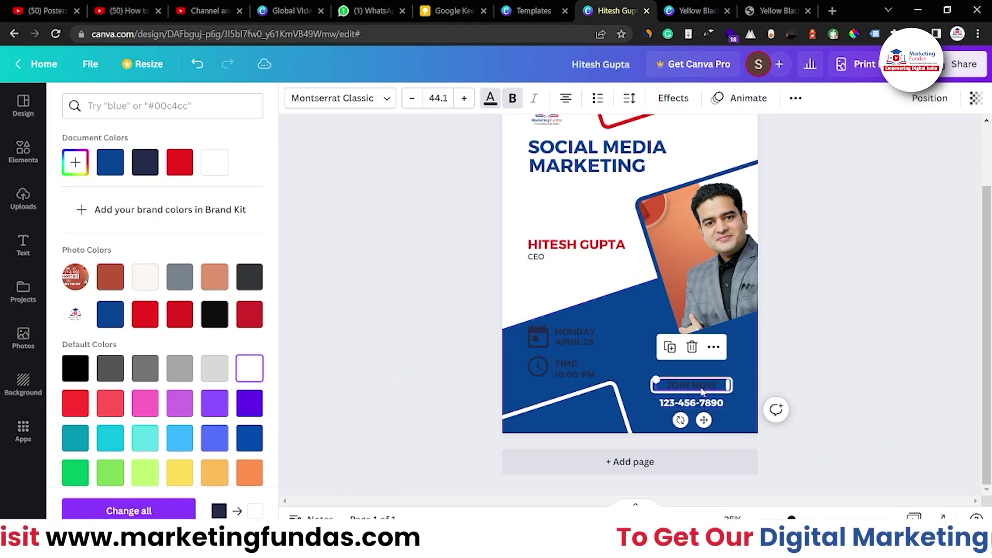
click(249, 368)
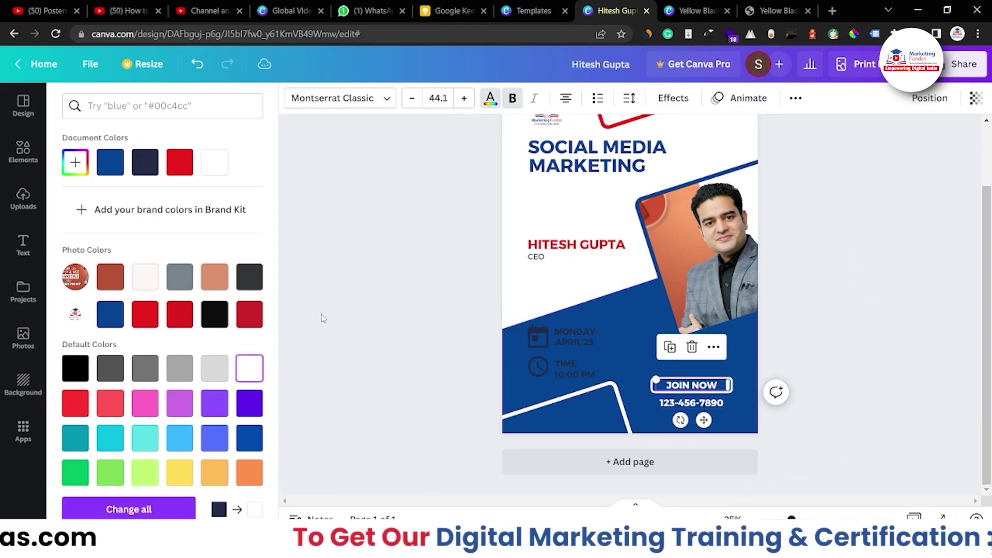
Make MONDAY, APRIL 25, TIME, 10:00 PM and the calendar icon white; select the bottom line.
click(575, 333)
click(490, 98)
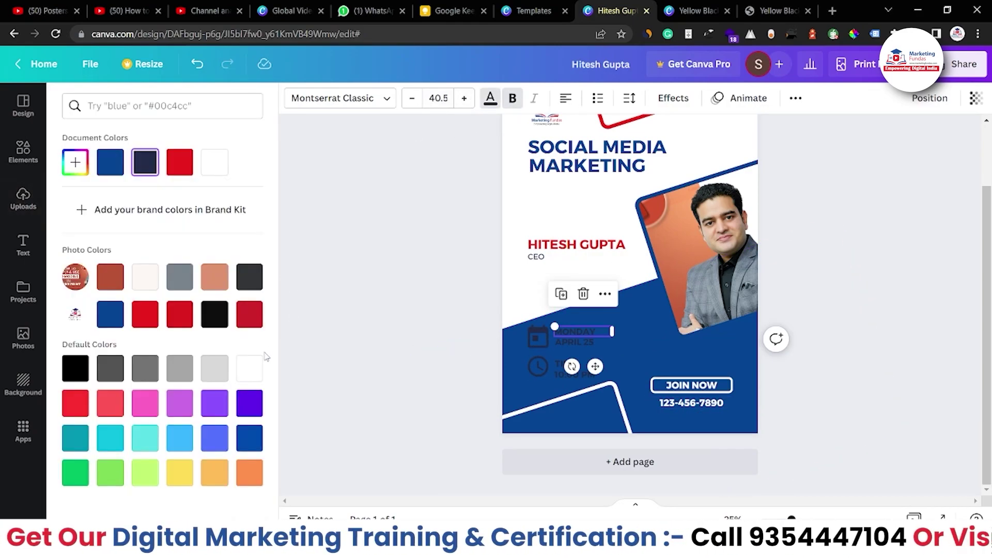
click(249, 367)
click(575, 341)
drag(456, 283, 614, 383)
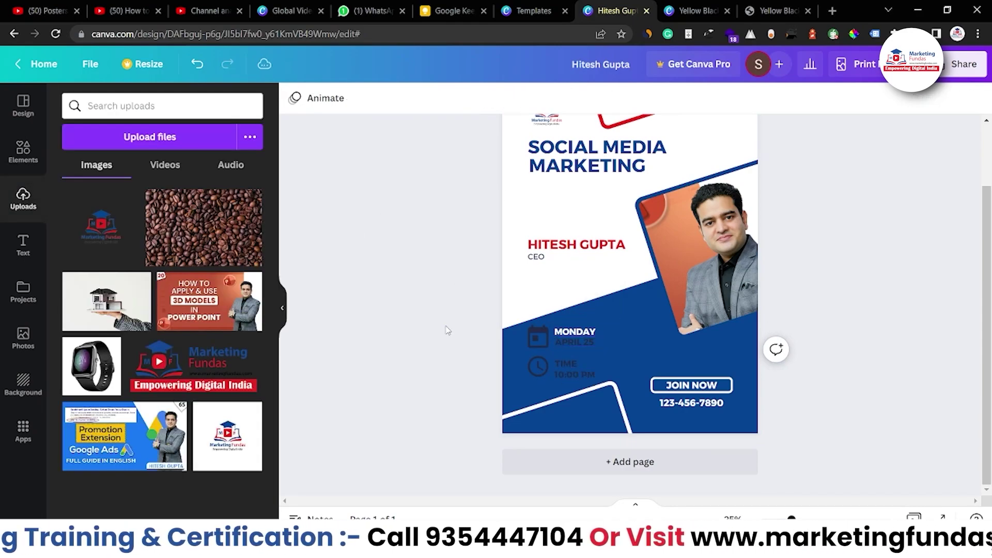
click(490, 98)
click(249, 367)
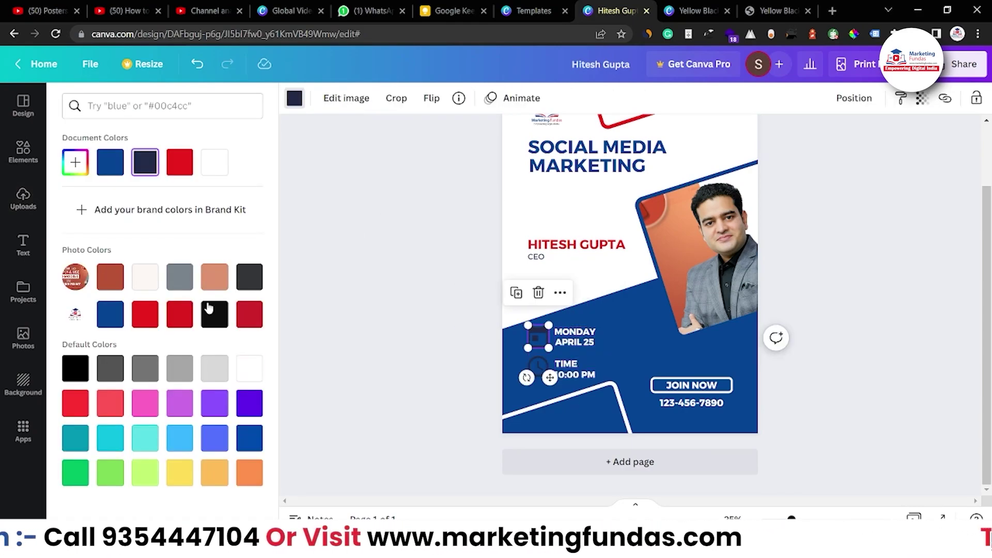
click(240, 373)
click(361, 263)
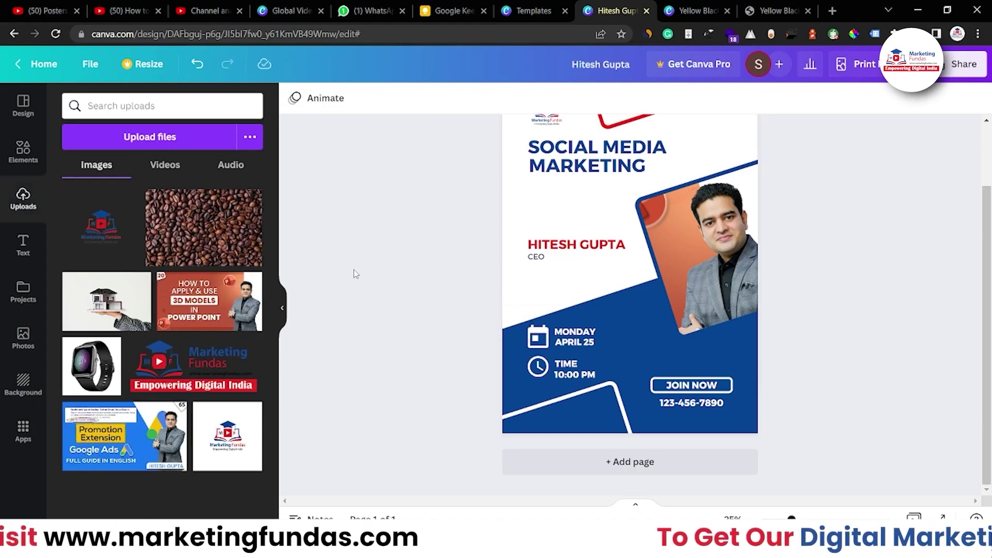
scroll(374, 360, up, 2)
click(589, 455)
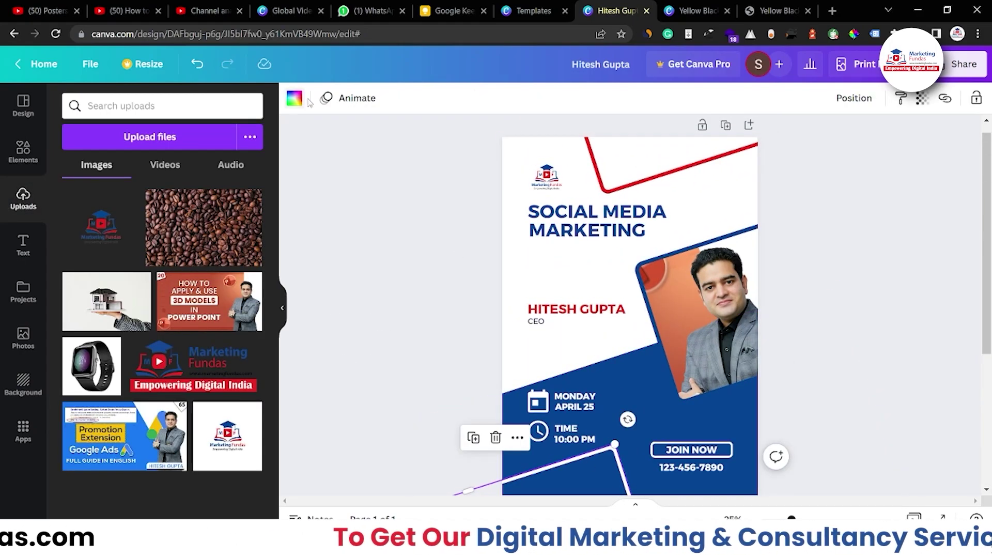